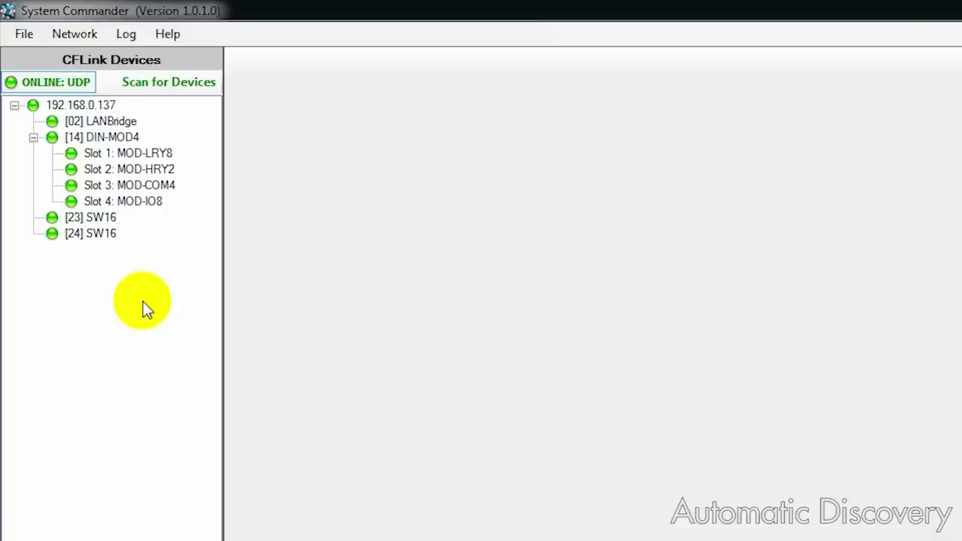
Start a firmware update for the SW16 device with CFLink ID 22.
{"action": "left_click", "coordinate": [121, 216]}
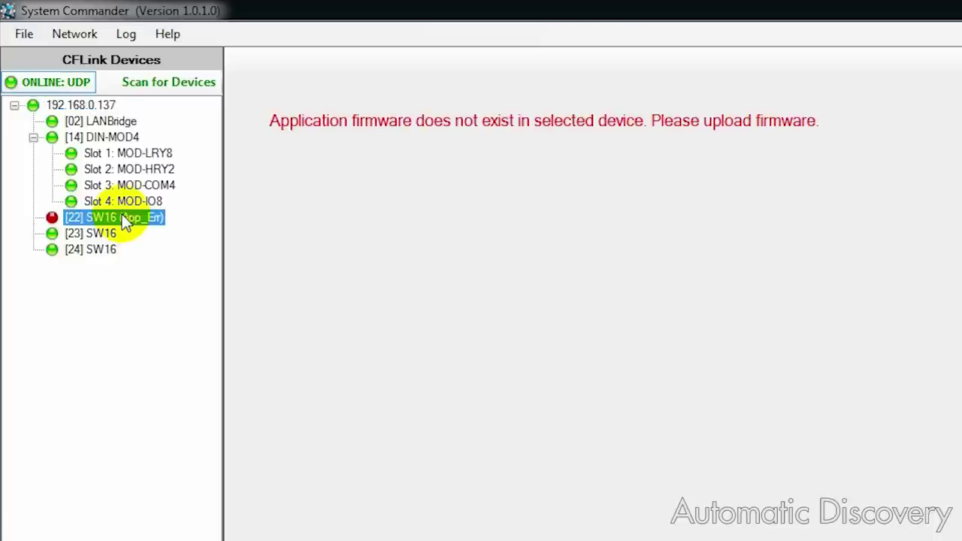
{"action": "right_click", "coordinate": [122, 217]}
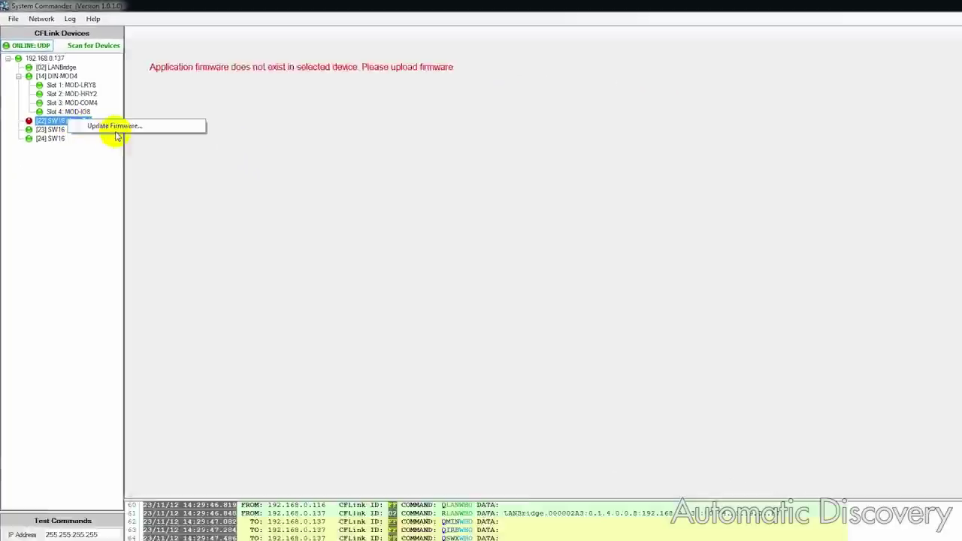
{"action": "left_click", "coordinate": [114, 126]}
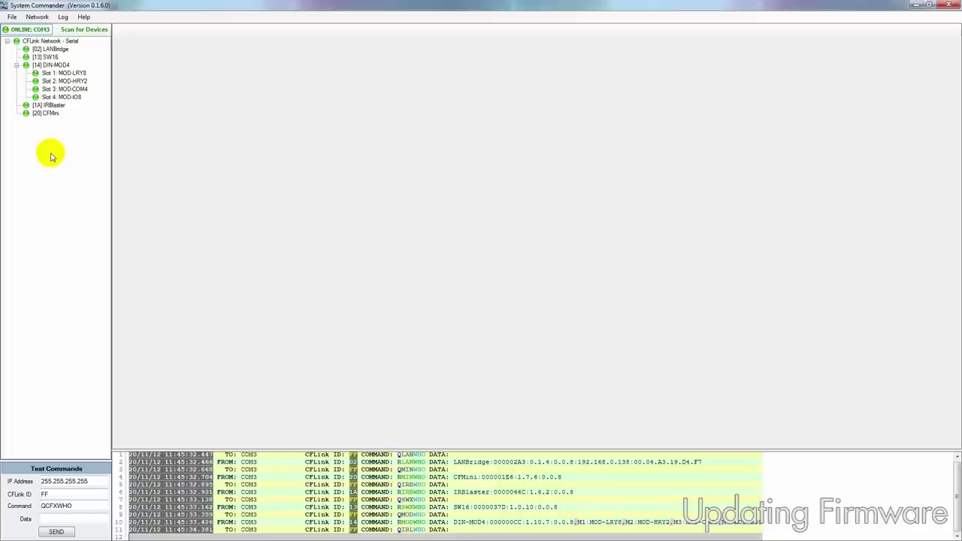
Switch to the browser, go to firmware.commandfusion.com and download LANBridge_App_v0.1.4.zip from the LAN Bridge folder.
{"action": "left_click", "coordinate": [48, 49]}
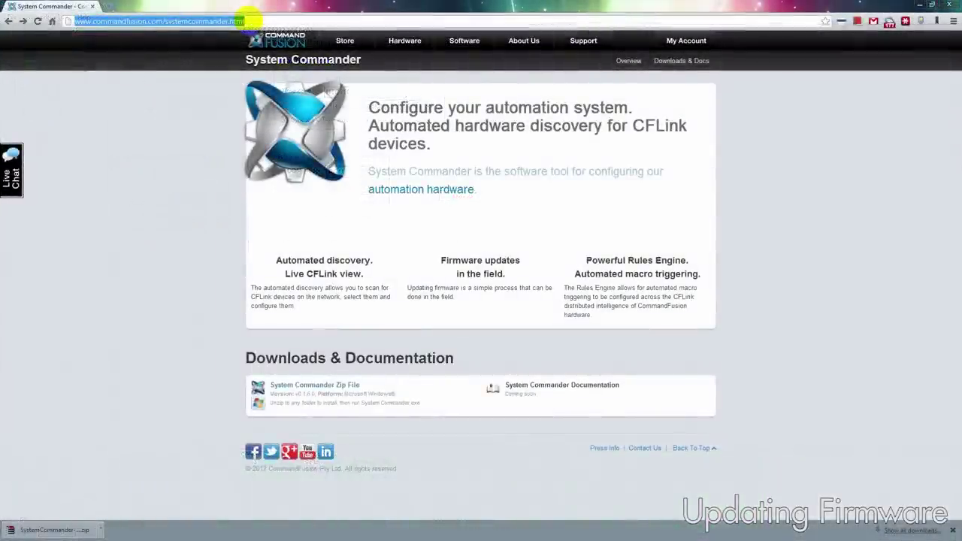
{"action": "type", "text": "firmware.commandfusion.com"}
{"action": "key", "text": "Return"}
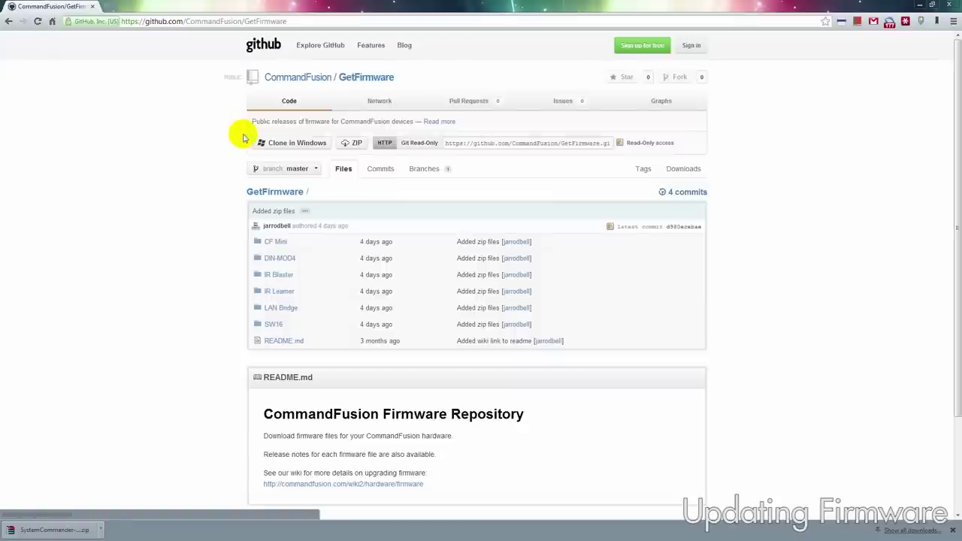
{"action": "left_click", "coordinate": [277, 307]}
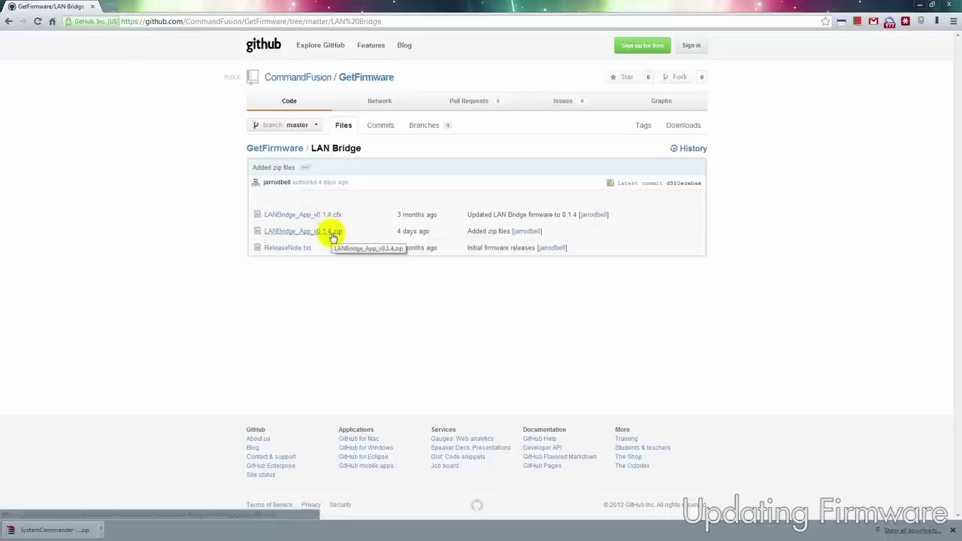
{"action": "left_click", "coordinate": [331, 235]}
{"action": "left_click", "coordinate": [651, 216]}
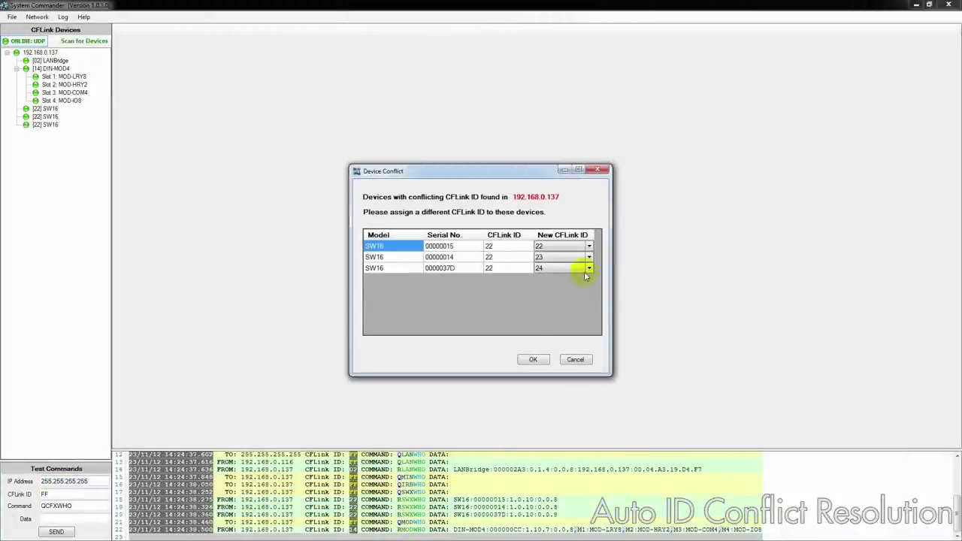
Resolve the device conflict by assigning CFLink IDs 22, 23 and 24 to the three SW16 devices in listed order.
{"action": "left_click", "coordinate": [588, 246]}
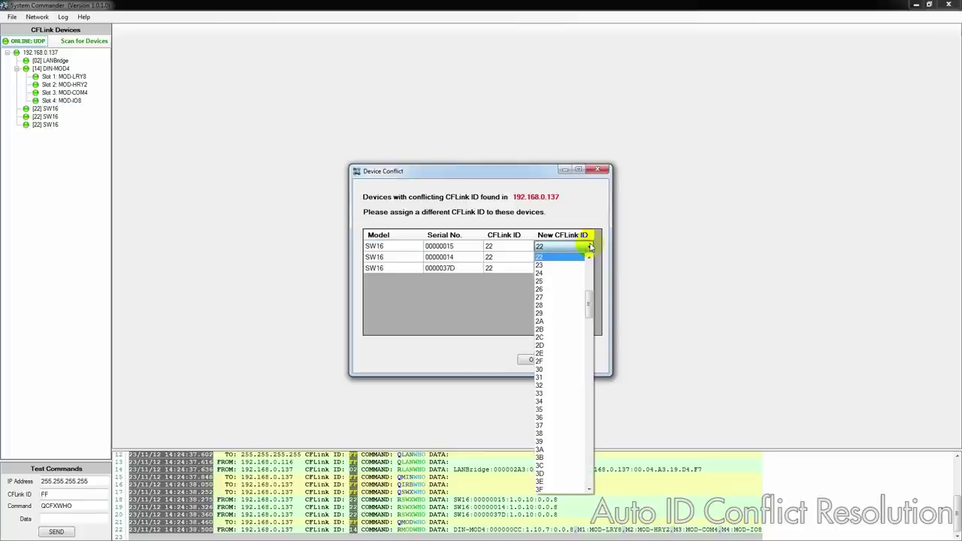
{"action": "left_click", "coordinate": [584, 257]}
{"action": "left_click", "coordinate": [588, 260]}
{"action": "left_click", "coordinate": [588, 262]}
{"action": "left_click", "coordinate": [590, 269]}
{"action": "left_click", "coordinate": [590, 271]}
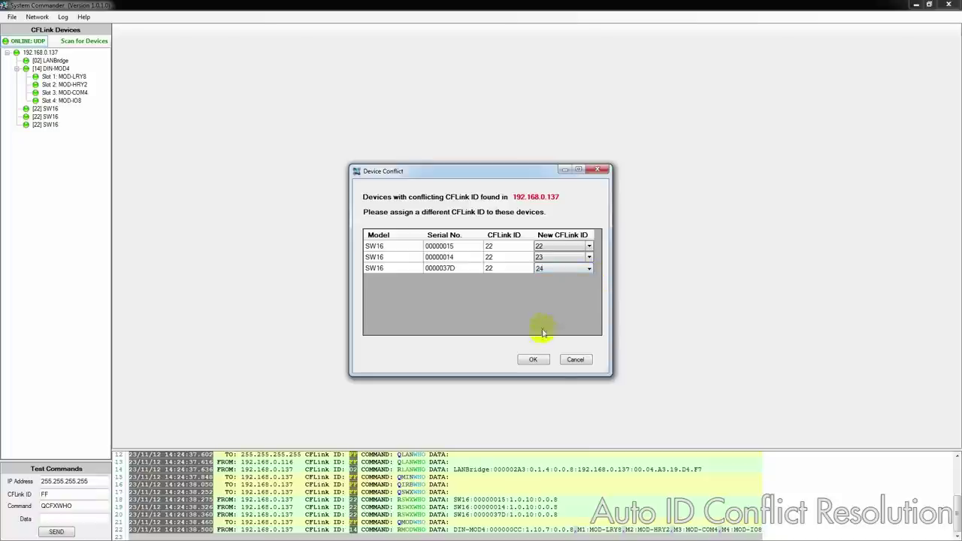
{"action": "left_click", "coordinate": [534, 361]}
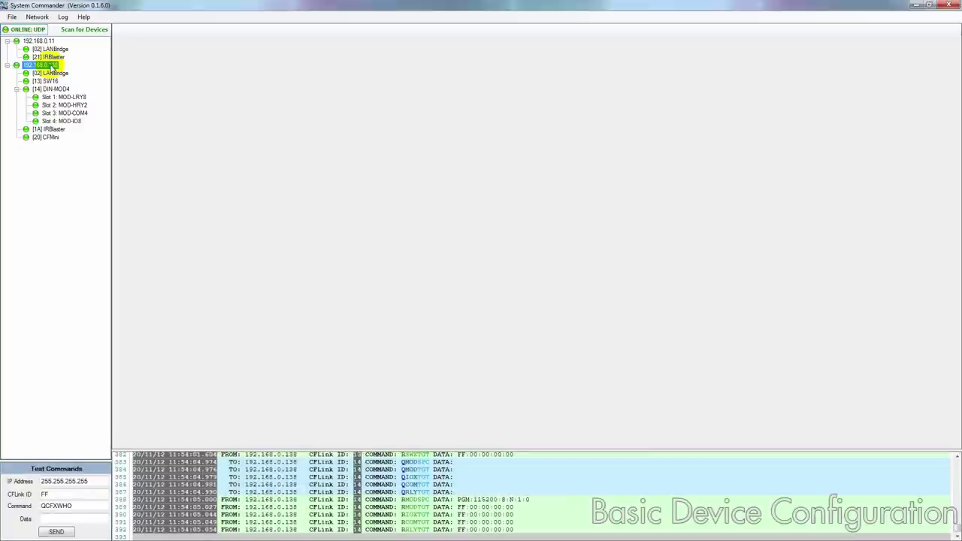
Save the general settings of the LANBridge under 192.168.0.138, with its clock synced to PC time.
{"action": "left_click", "coordinate": [50, 73]}
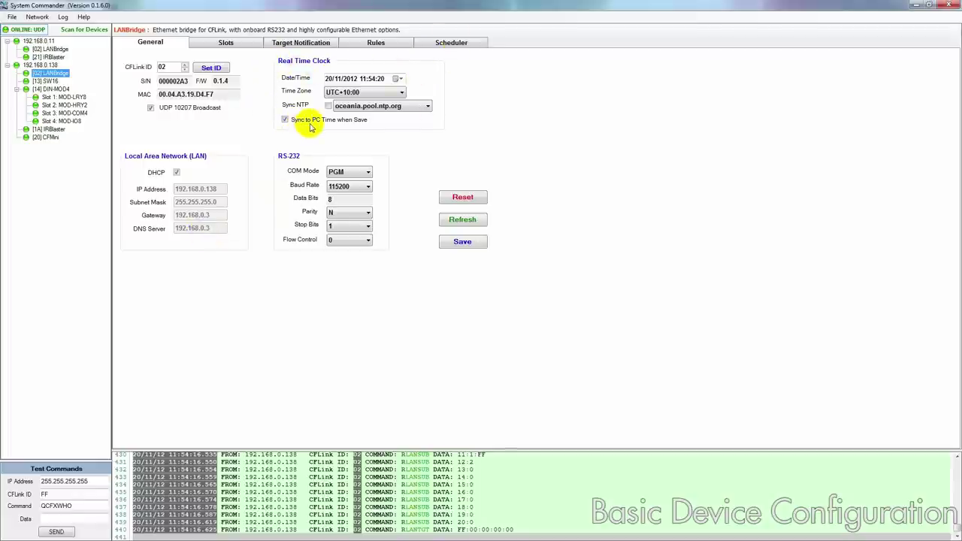
{"action": "left_click", "coordinate": [454, 244]}
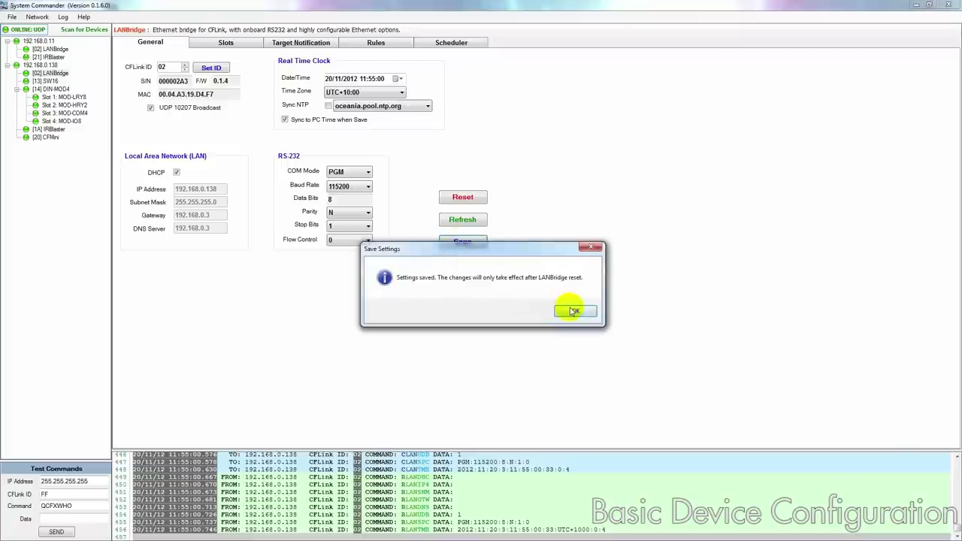
{"action": "left_click", "coordinate": [573, 311]}
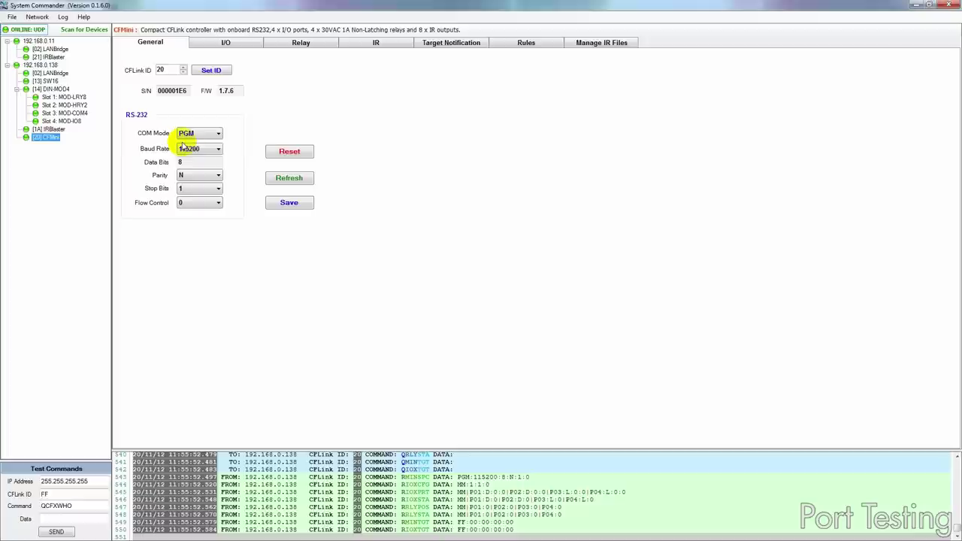
Test the CFMini's relay port P01 by closing, opening, toggling it twice and pulsing it for 1.0 s.
{"action": "left_click", "coordinate": [301, 44]}
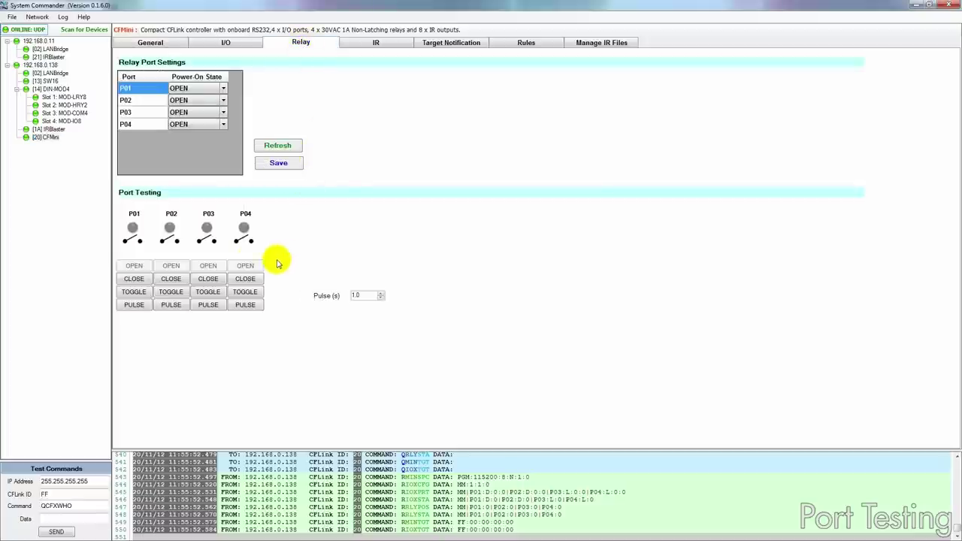
{"action": "left_click", "coordinate": [133, 279]}
{"action": "left_click", "coordinate": [134, 266]}
{"action": "left_click", "coordinate": [134, 292]}
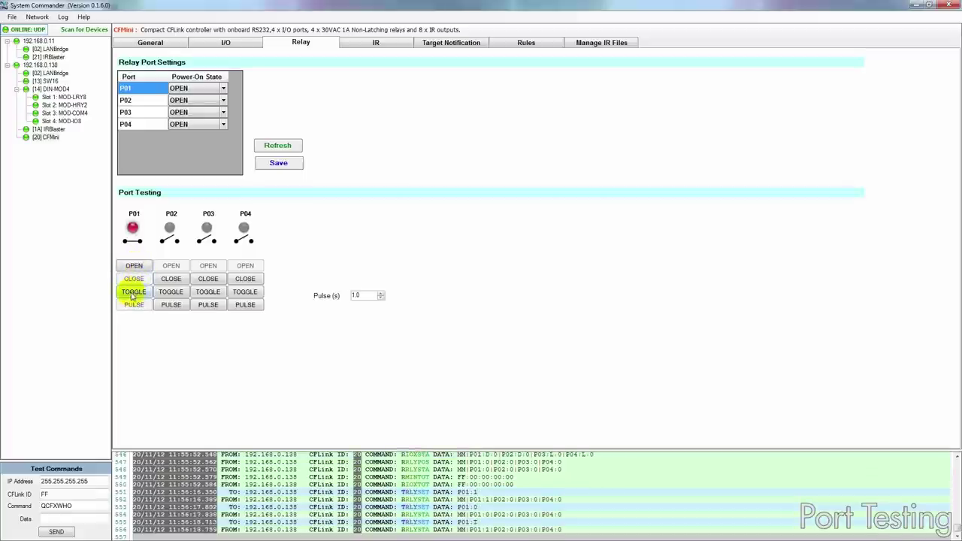
{"action": "left_click", "coordinate": [131, 292]}
{"action": "left_click", "coordinate": [131, 305]}
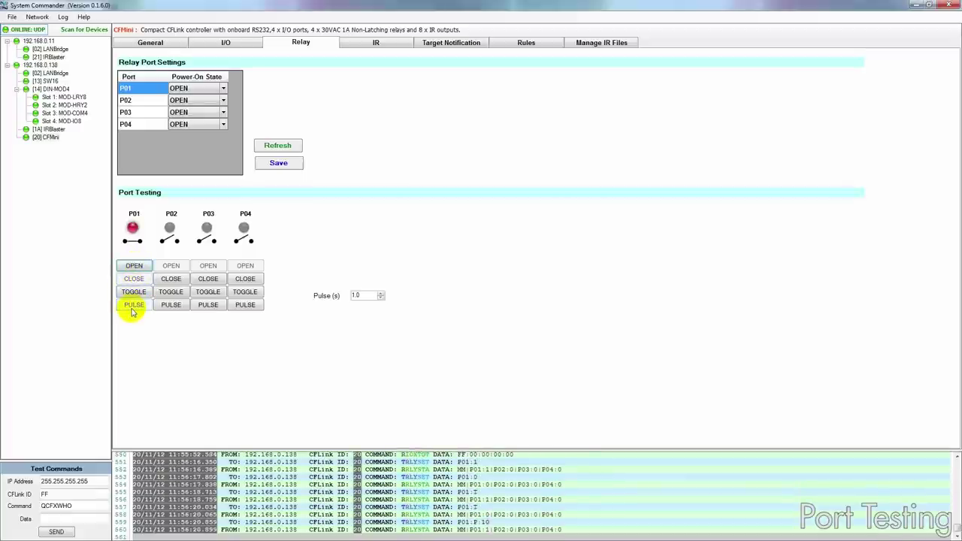
Close the CFMini's relay ports P02, P03 and P04 in the port test.
{"action": "left_click", "coordinate": [170, 279]}
{"action": "left_click", "coordinate": [208, 279]}
{"action": "left_click", "coordinate": [245, 278]}
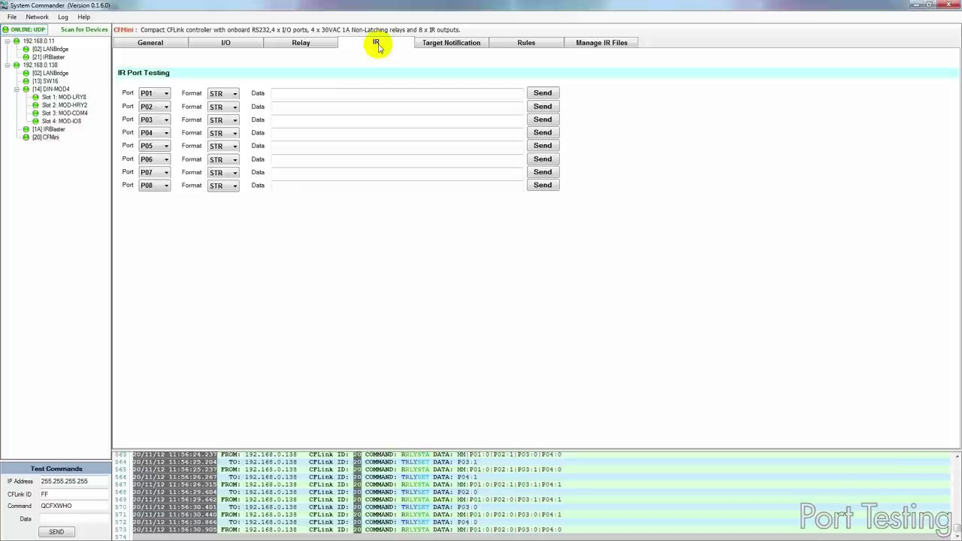
Set the IR test format of port P01 to DBA, and view its IR data builder without entering data.
{"action": "left_click", "coordinate": [231, 95]}
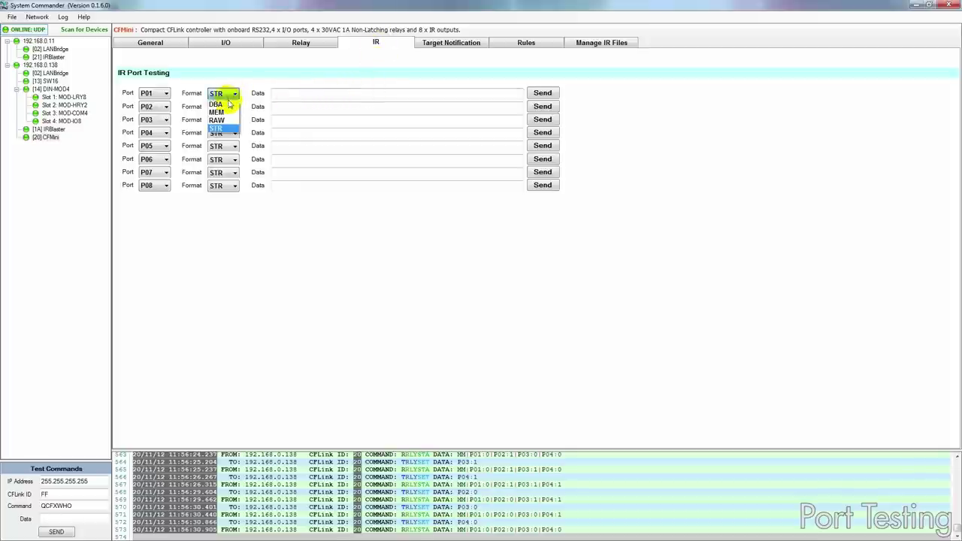
{"action": "left_click", "coordinate": [215, 105]}
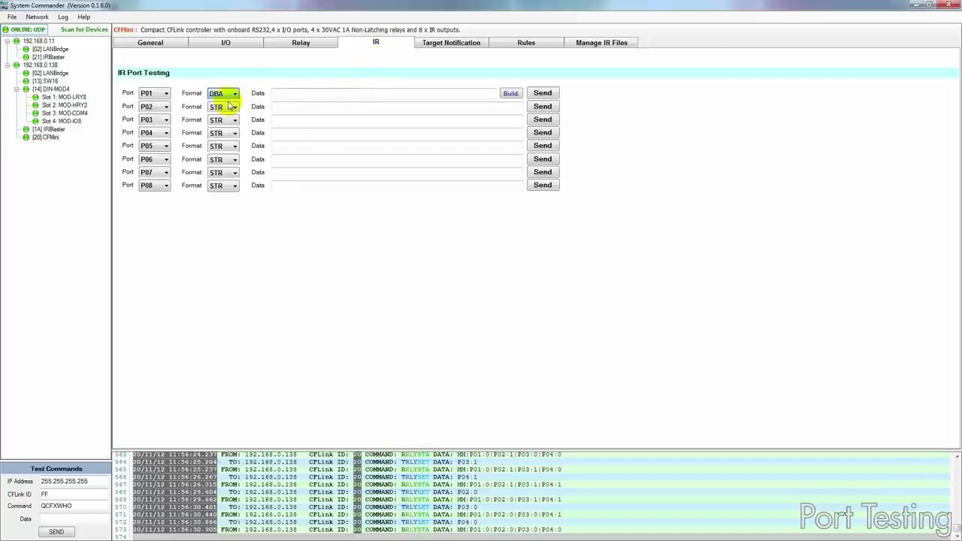
{"action": "left_click", "coordinate": [511, 94]}
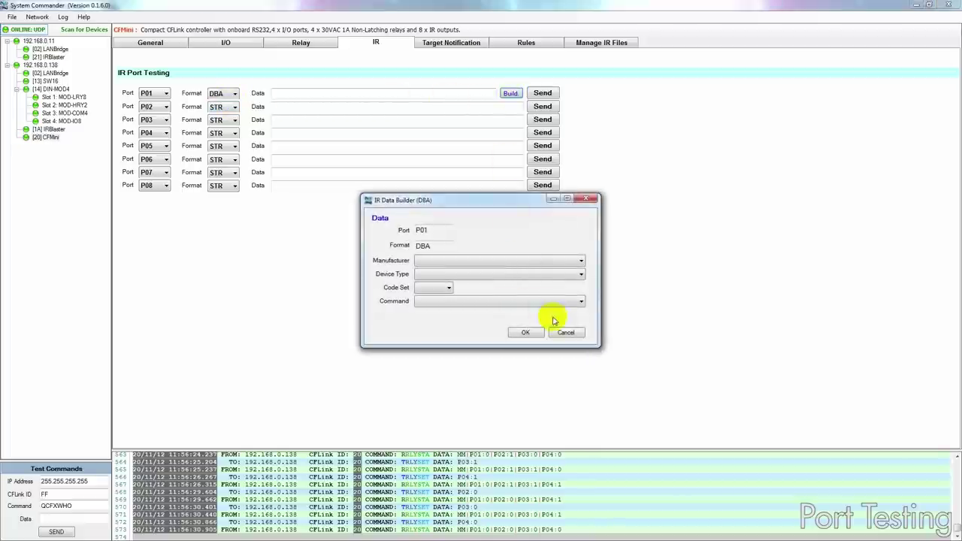
{"action": "left_click", "coordinate": [569, 333]}
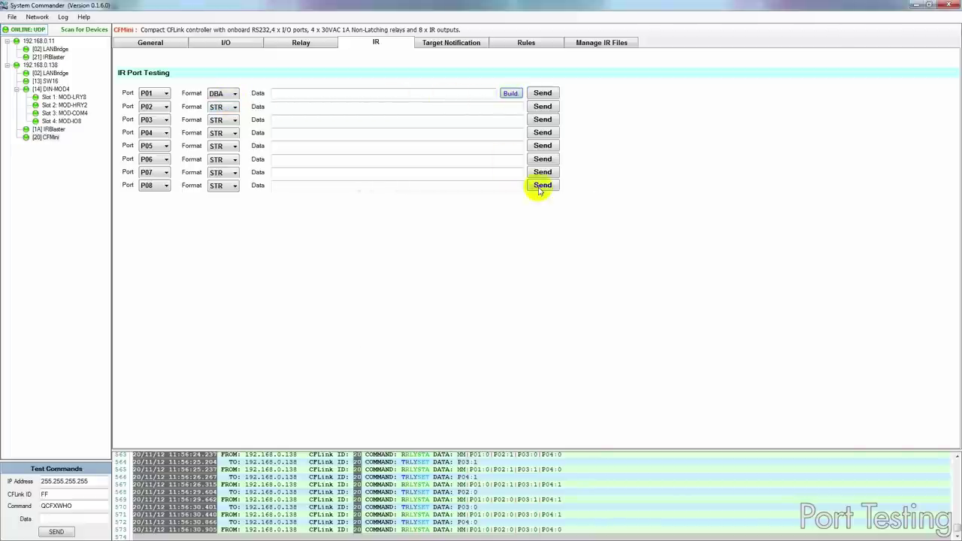
{"action": "left_click", "coordinate": [542, 93]}
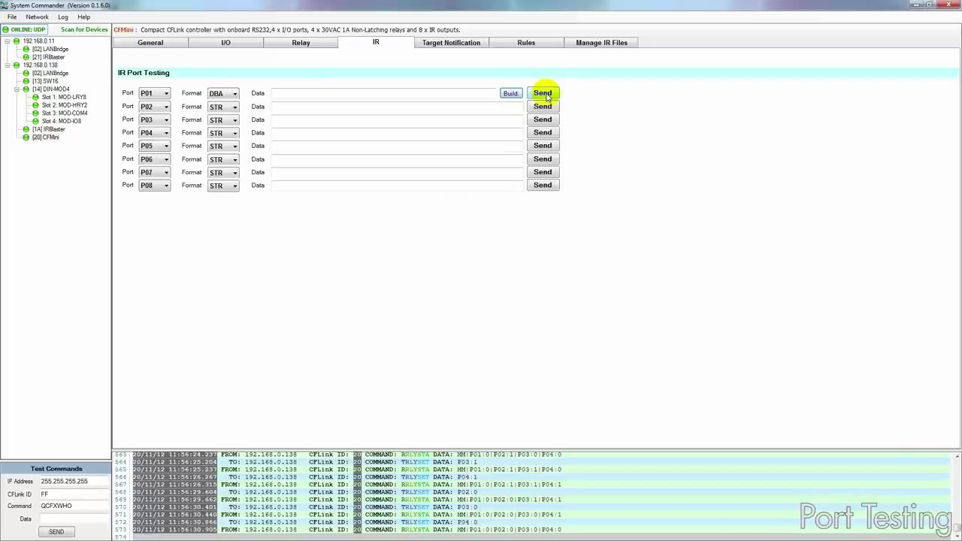
Examine the CFMini's I/O port modes and I/O port testing controls.
{"action": "left_click", "coordinate": [236, 44]}
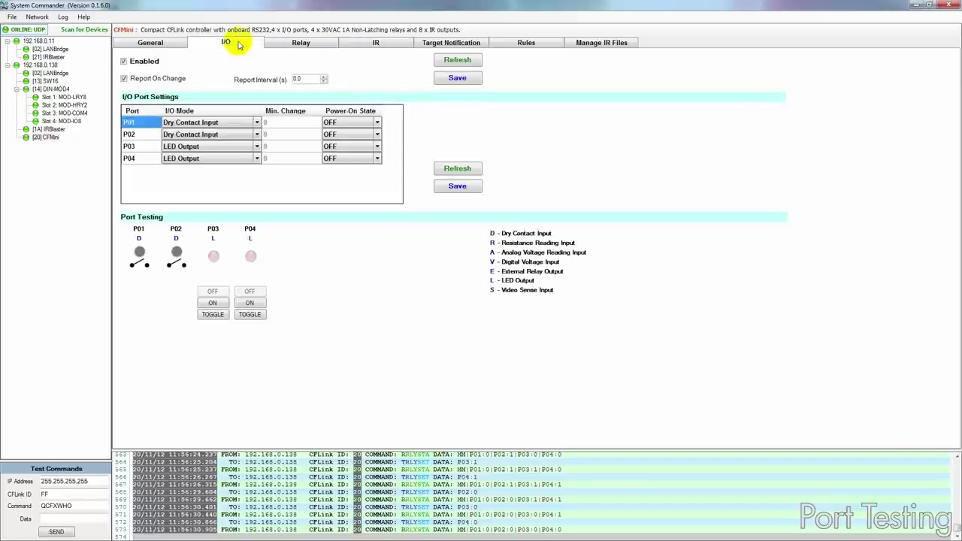
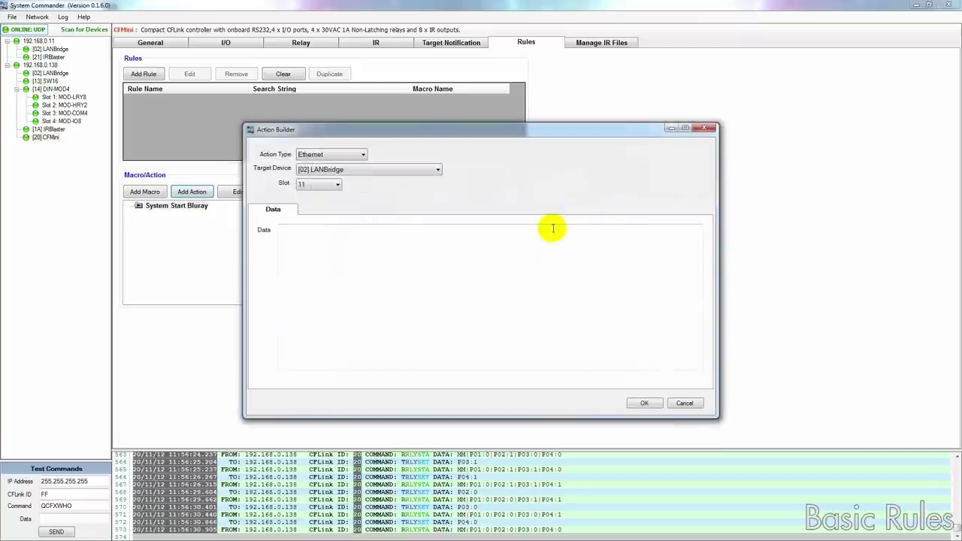
Add an On-Board COM action targeting [02] LANBridge with data PON\x0D to the System Start Bluray macro.
{"action": "left_click", "coordinate": [364, 154]}
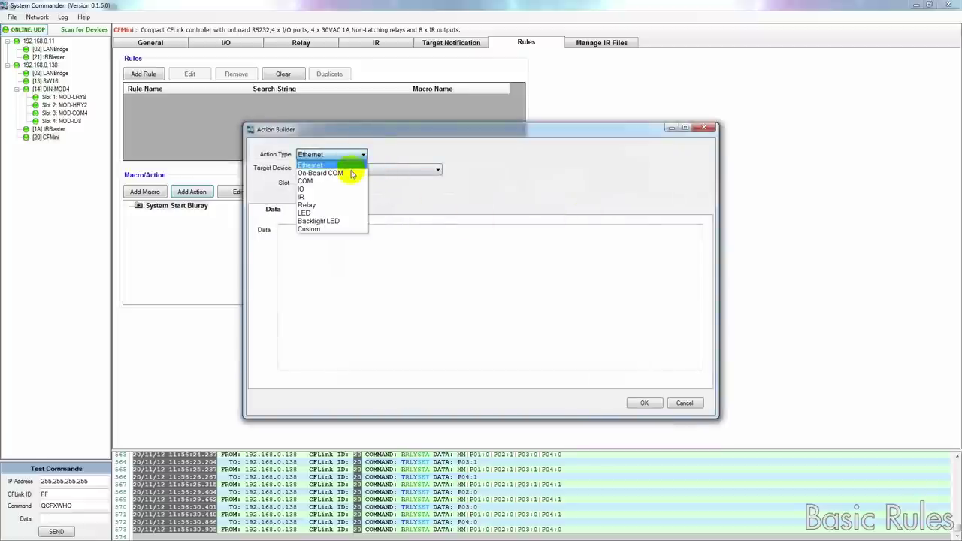
{"action": "left_click", "coordinate": [350, 172]}
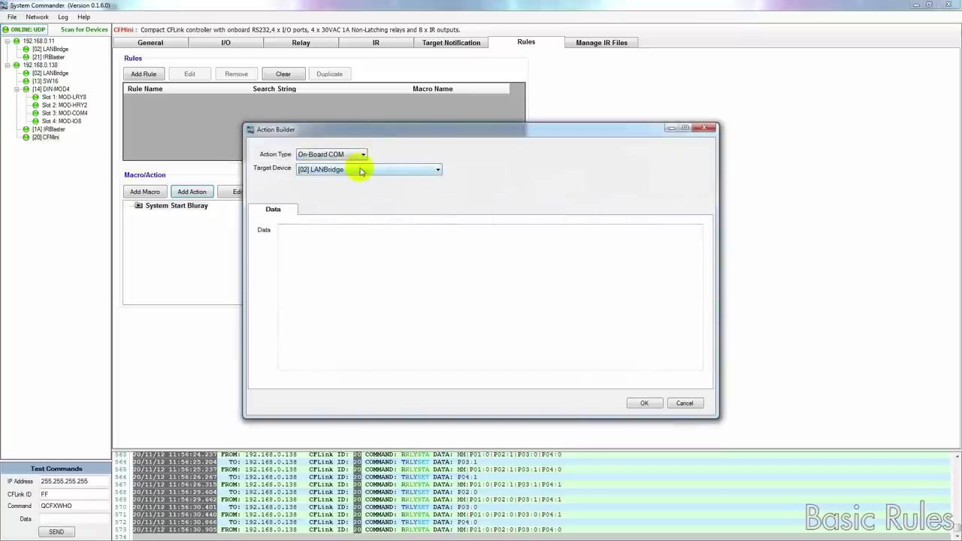
{"action": "left_click", "coordinate": [360, 171]}
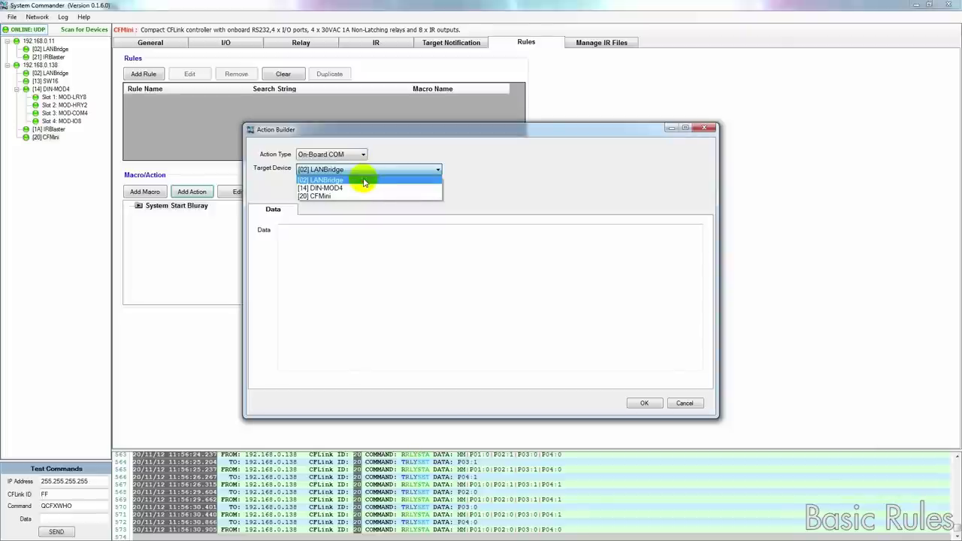
{"action": "left_click", "coordinate": [363, 181]}
{"action": "left_click", "coordinate": [308, 236]}
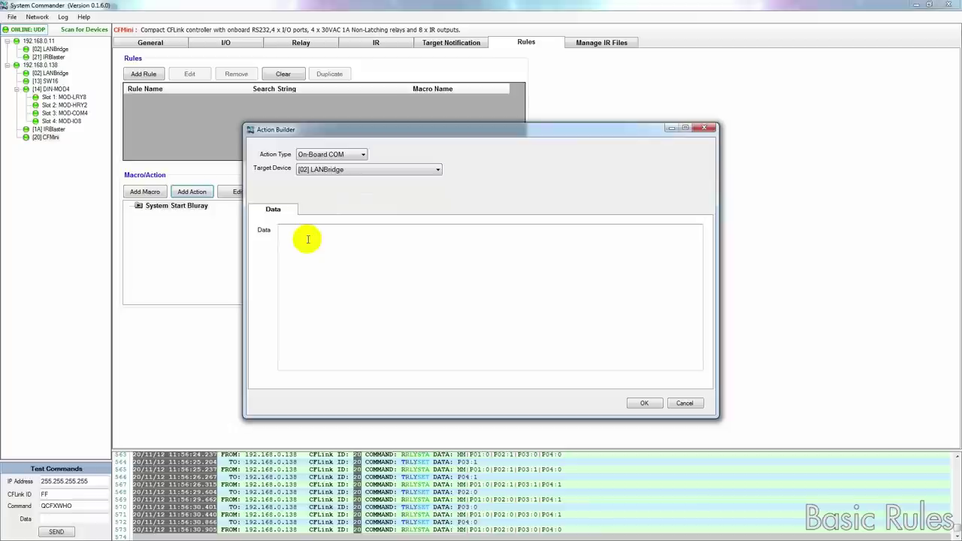
{"action": "type", "text": "PON\\x0D"}
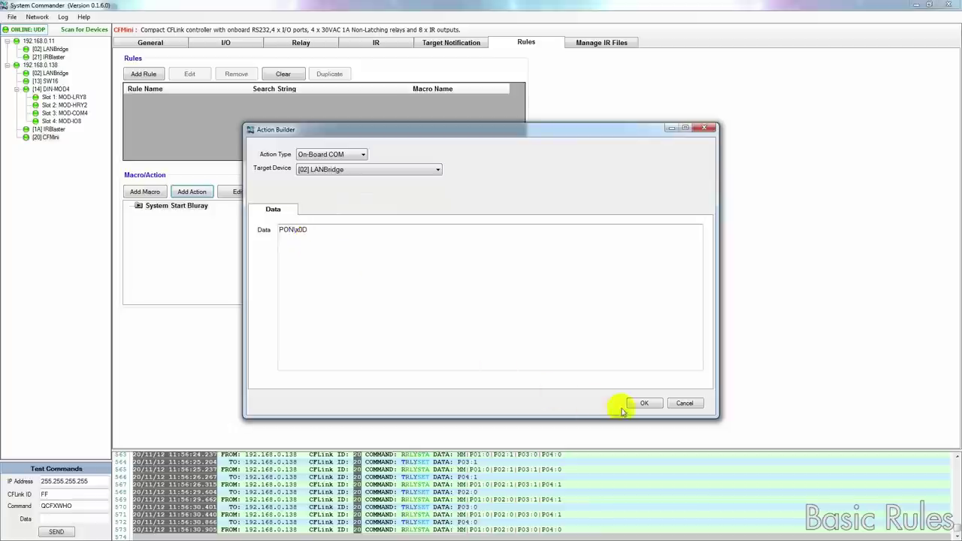
{"action": "left_click", "coordinate": [644, 405]}
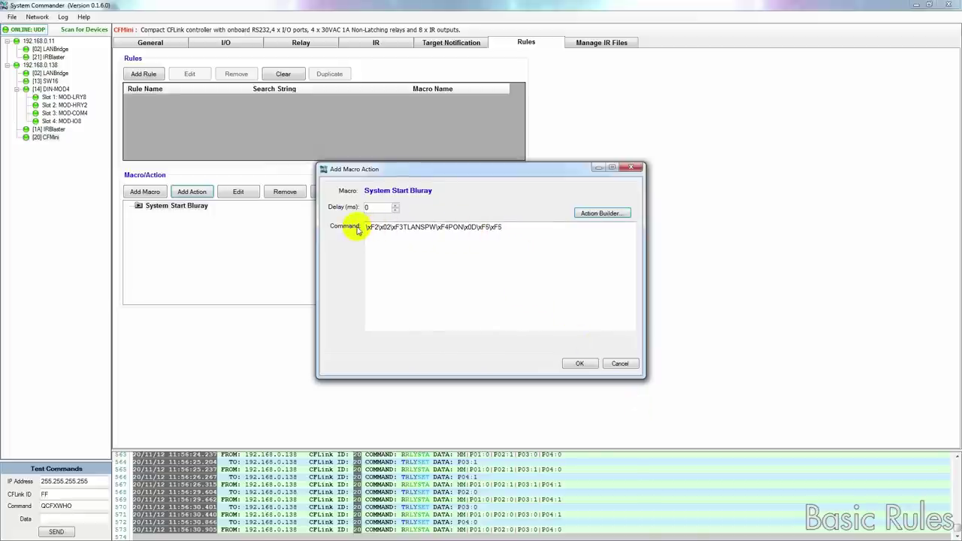
{"action": "left_click", "coordinate": [577, 364]}
Add a Relay action targeting [20] CFMini to the System Start Bluray macro, with port P03 set to Pulse for 1.0 s.
{"action": "left_click", "coordinate": [191, 193]}
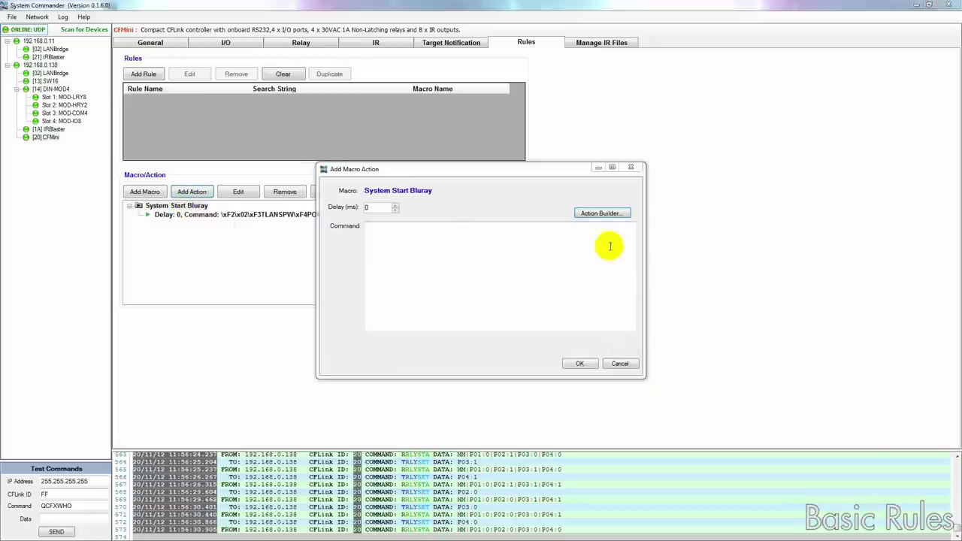
{"action": "left_click", "coordinate": [601, 214]}
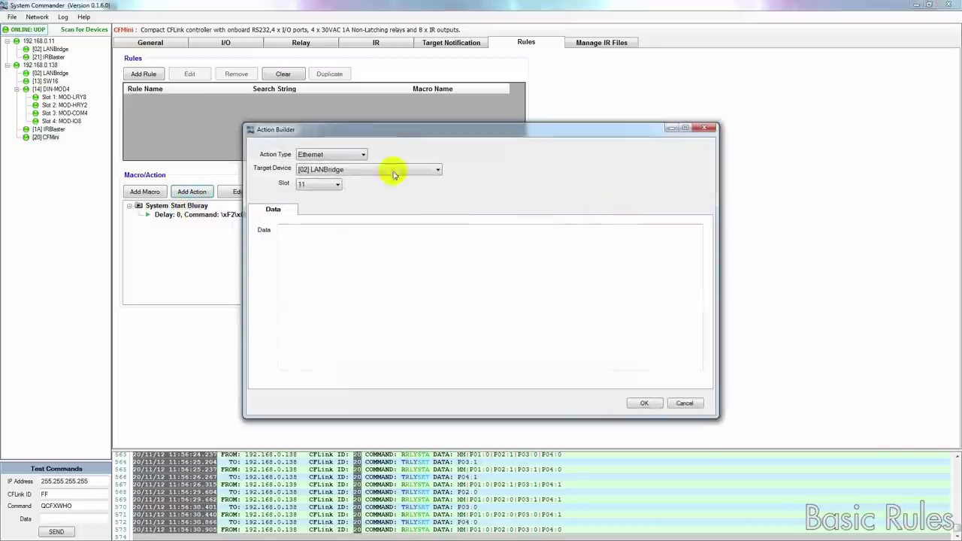
{"action": "left_click", "coordinate": [351, 153]}
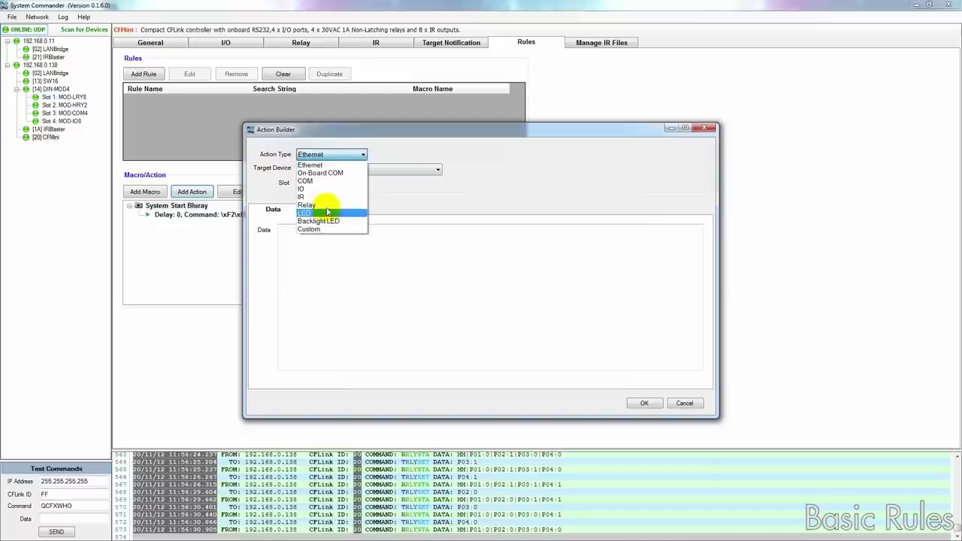
{"action": "left_click", "coordinate": [323, 205]}
{"action": "left_click", "coordinate": [365, 170]}
{"action": "left_click", "coordinate": [354, 186]}
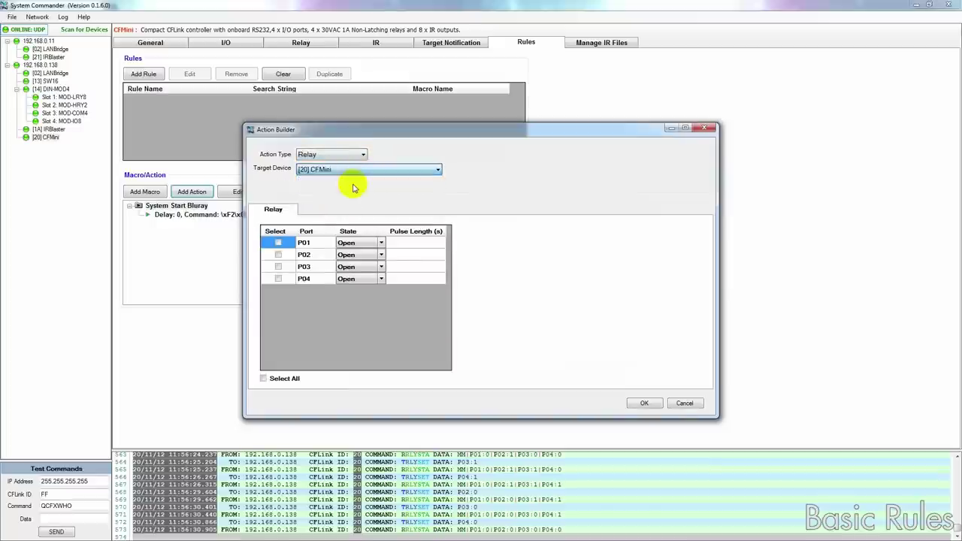
{"action": "left_click", "coordinate": [278, 268]}
{"action": "left_click", "coordinate": [381, 267]}
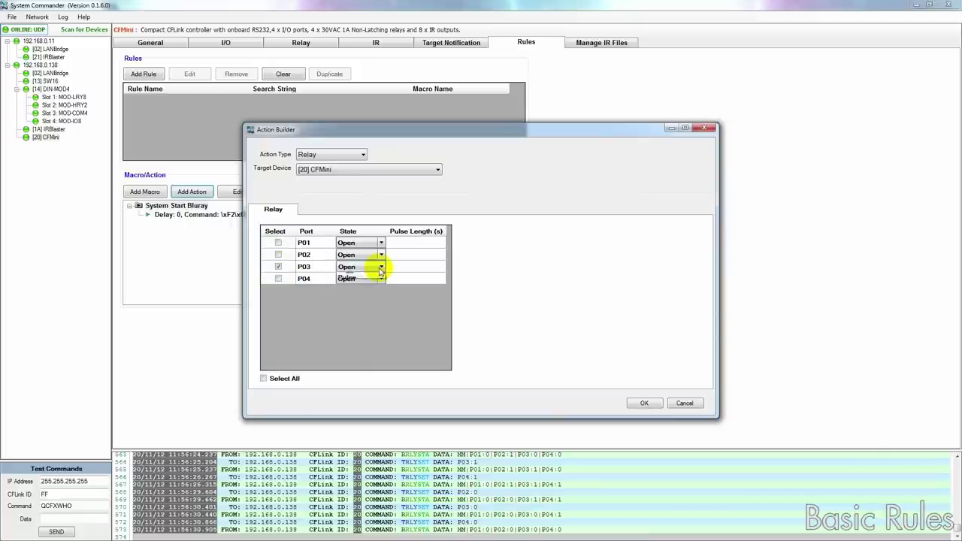
{"action": "left_click", "coordinate": [364, 302]}
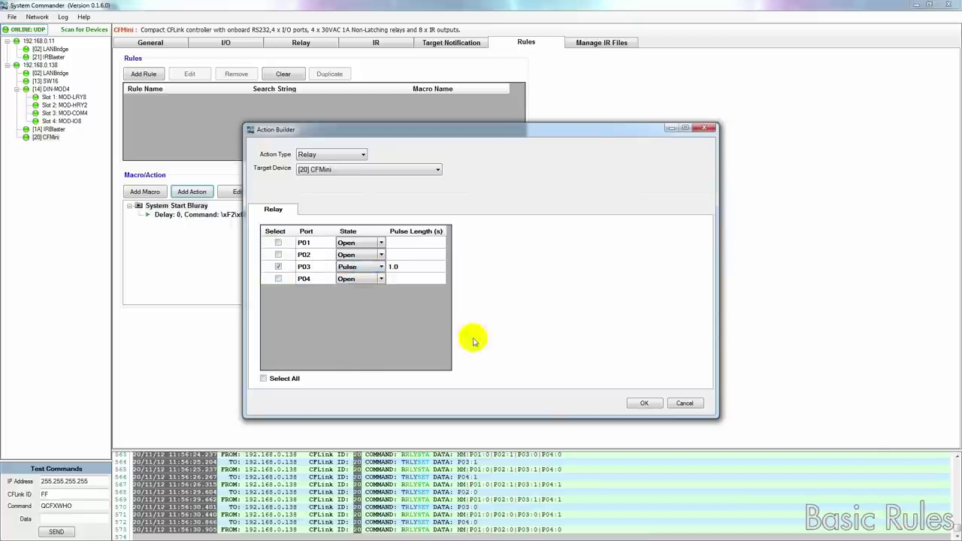
{"action": "left_click", "coordinate": [645, 404]}
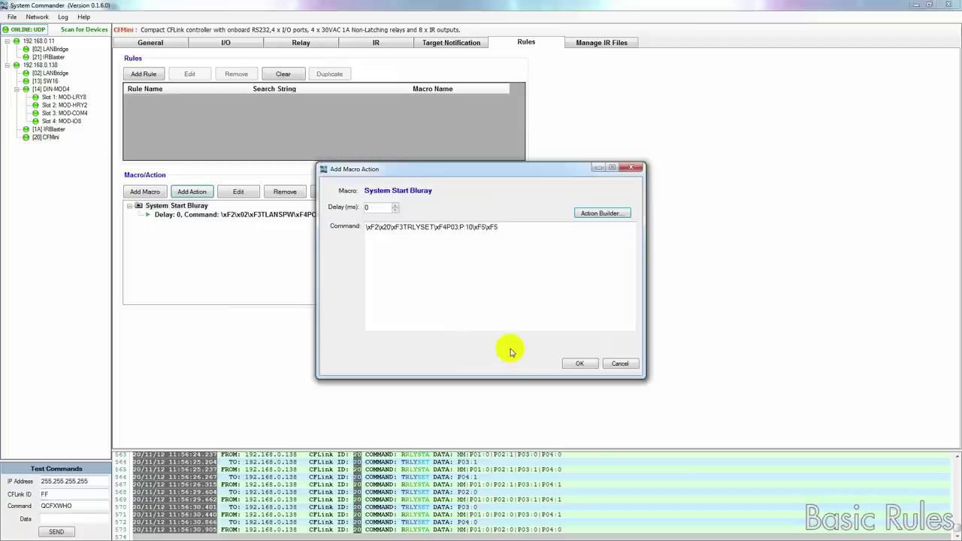
{"action": "left_click", "coordinate": [578, 366]}
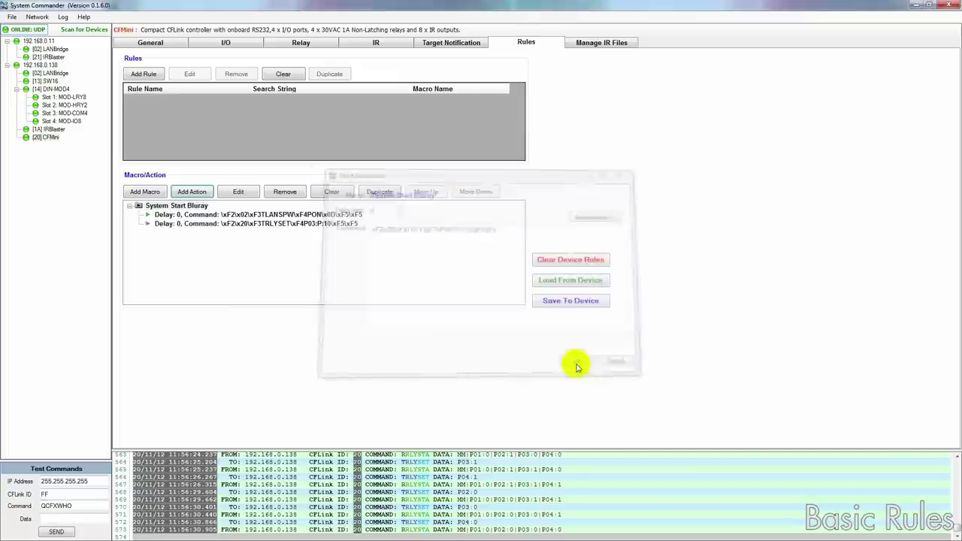
Start another action for the System Start Bluray macro as an IR action on [20] CFMini, selecting port P01 with DBA format.
{"action": "left_click", "coordinate": [191, 192]}
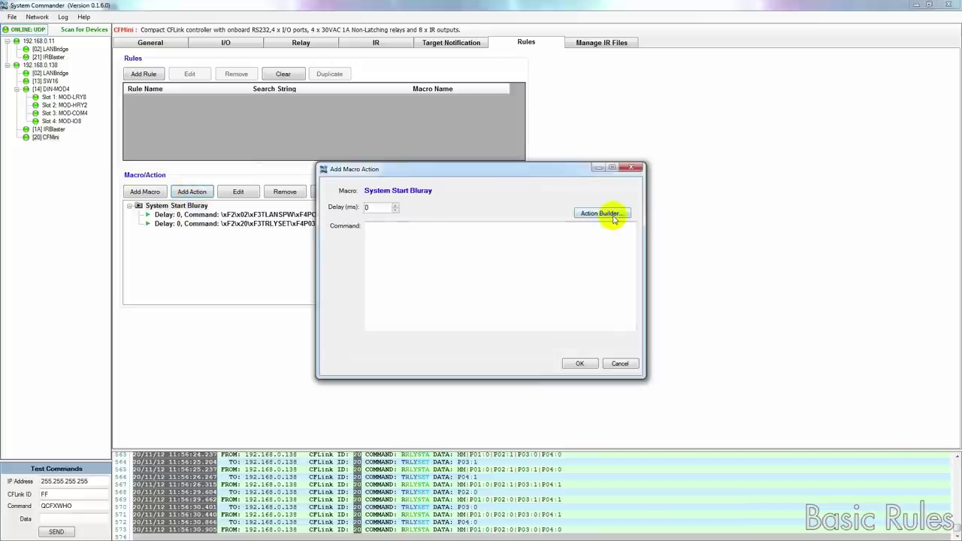
{"action": "left_click", "coordinate": [612, 215]}
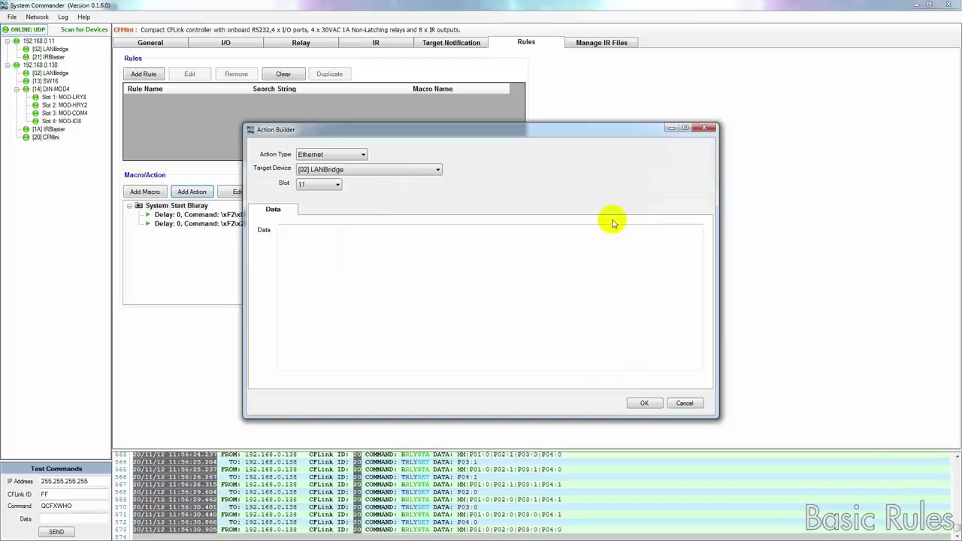
{"action": "left_click", "coordinate": [361, 154]}
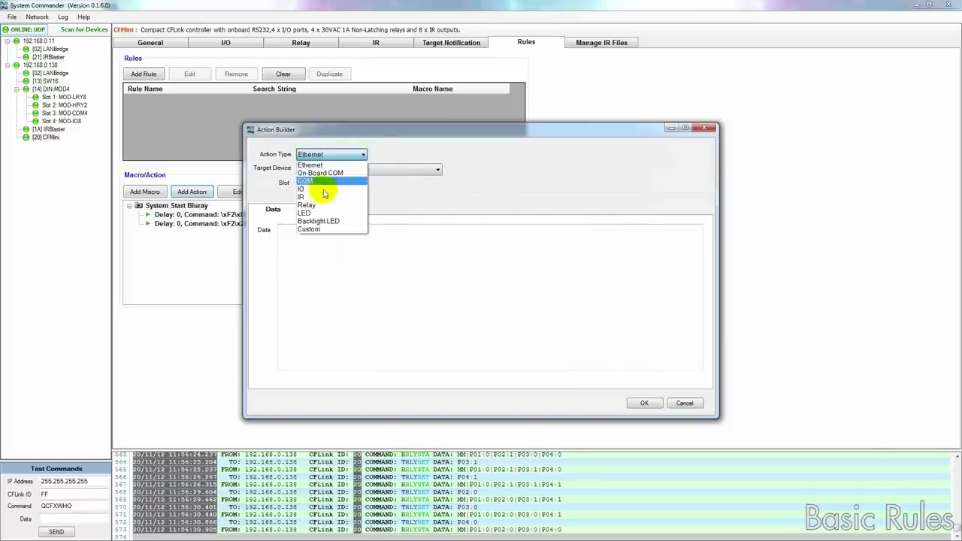
{"action": "left_click", "coordinate": [315, 197]}
{"action": "left_click", "coordinate": [400, 171]}
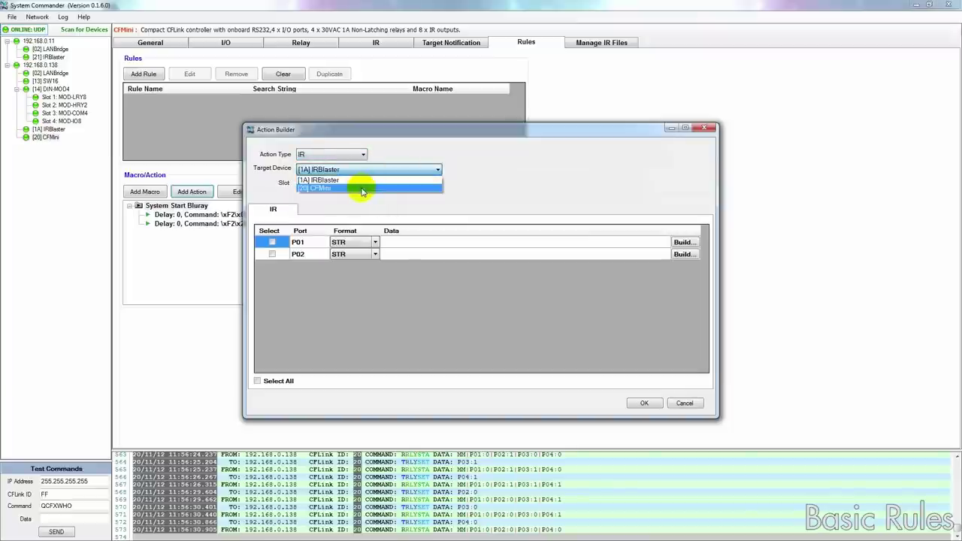
{"action": "left_click", "coordinate": [360, 187]}
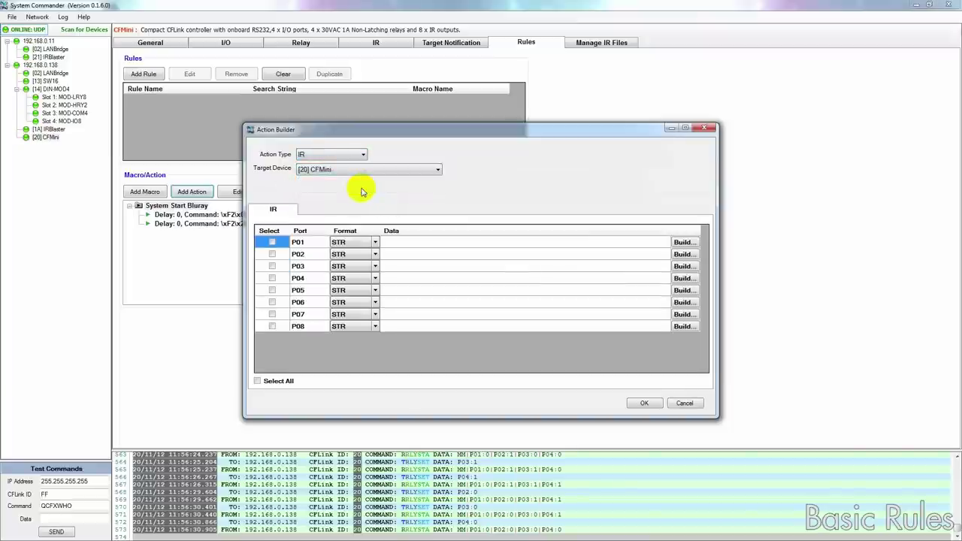
{"action": "left_click", "coordinate": [272, 242]}
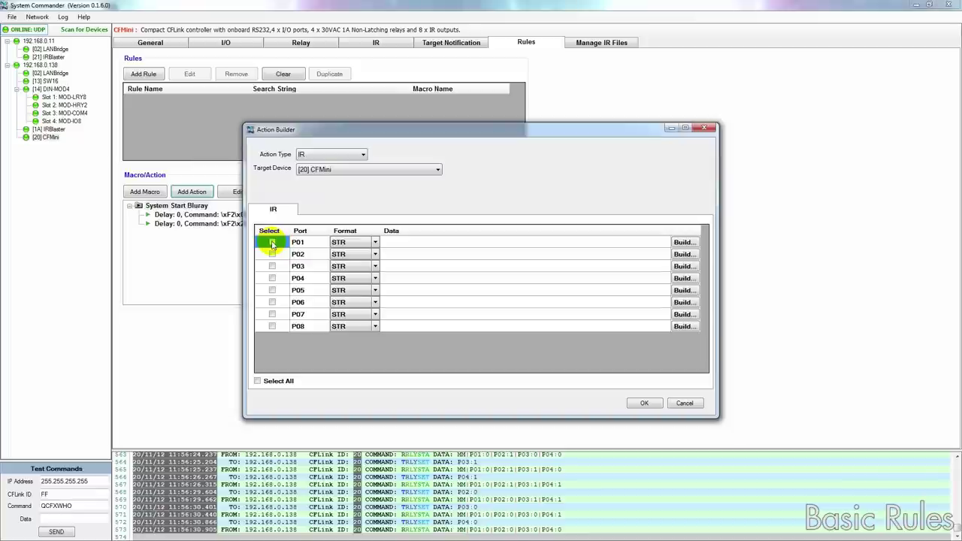
{"action": "left_click", "coordinate": [374, 243]}
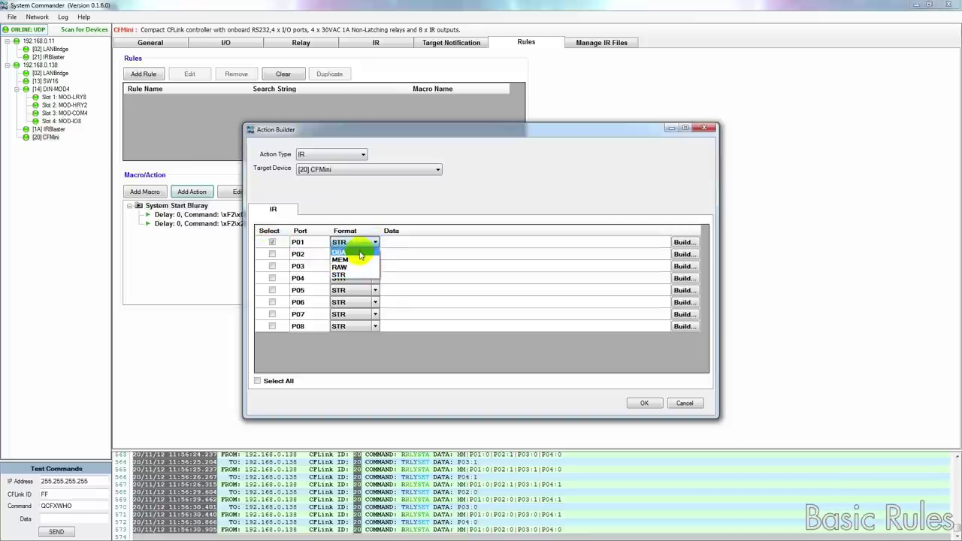
{"action": "left_click", "coordinate": [361, 253]}
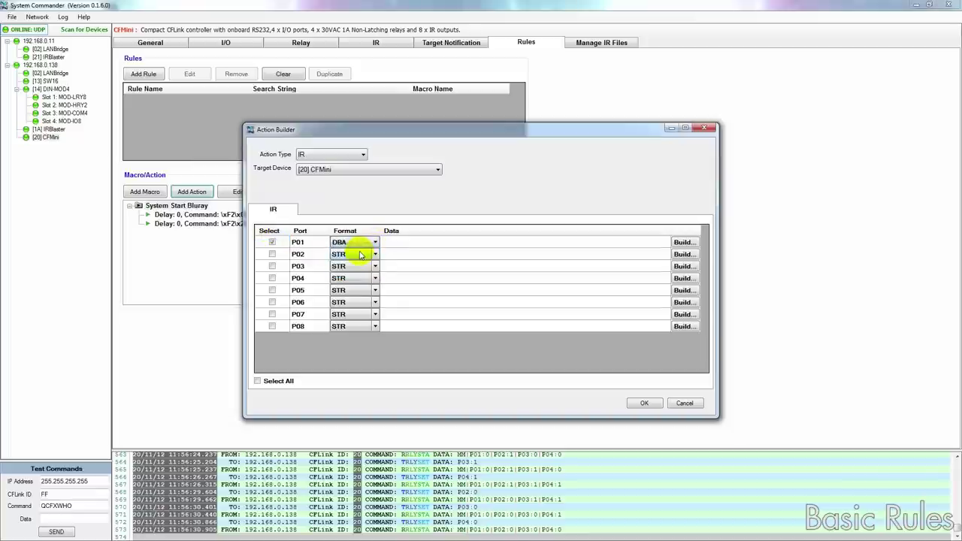
Build the P01 IR data for manufacturer Samsung, device type Video - DVD: Blu-Ray [DVD High Definition], code set 0199, command On, Power On/Off.
{"action": "left_click", "coordinate": [683, 243]}
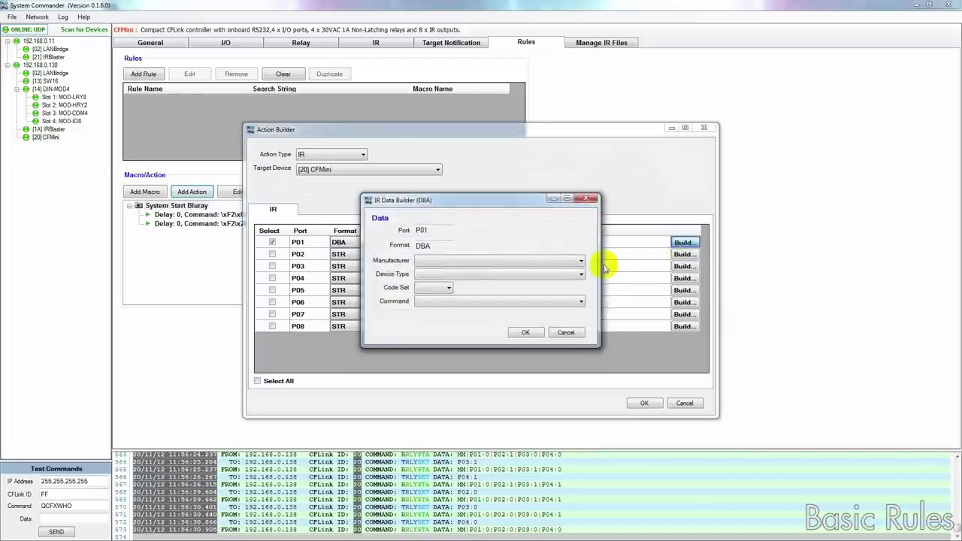
{"action": "left_click", "coordinate": [472, 261]}
{"action": "type", "text": "sams"}
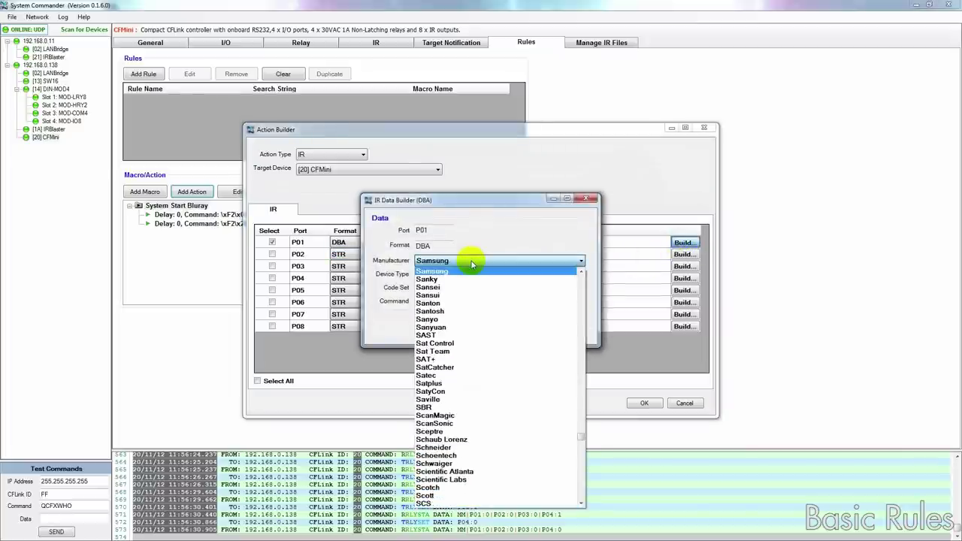
{"action": "left_click", "coordinate": [458, 271]}
{"action": "left_click", "coordinate": [458, 273]}
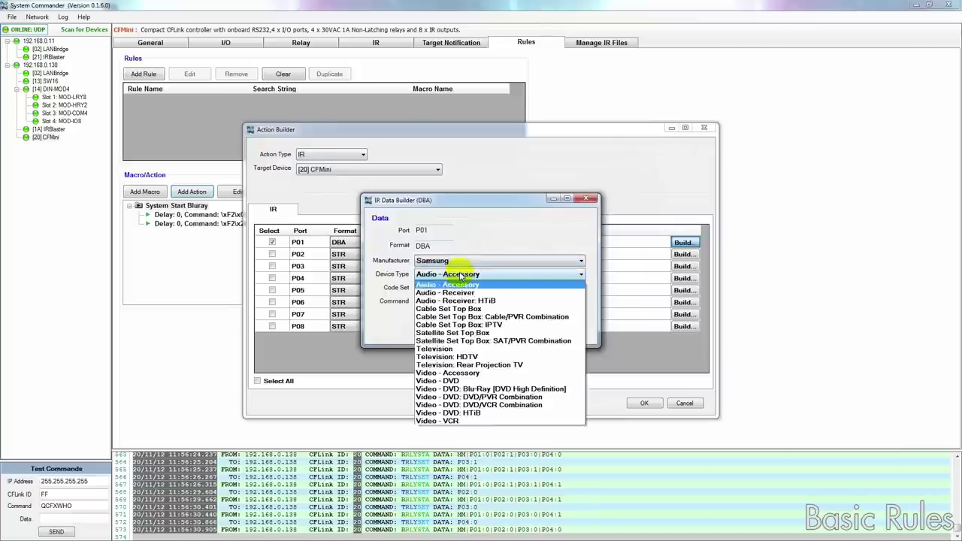
{"action": "left_click", "coordinate": [470, 388]}
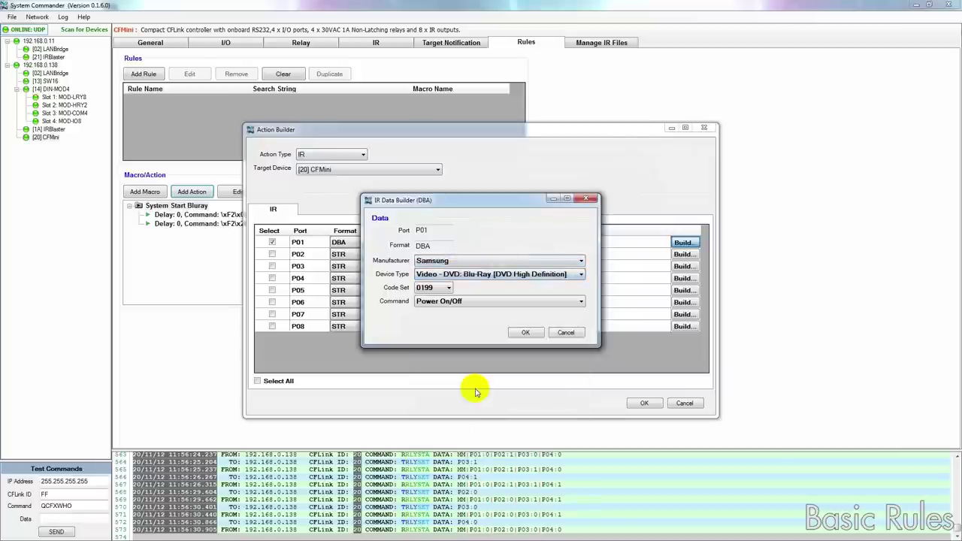
{"action": "left_click", "coordinate": [460, 301]}
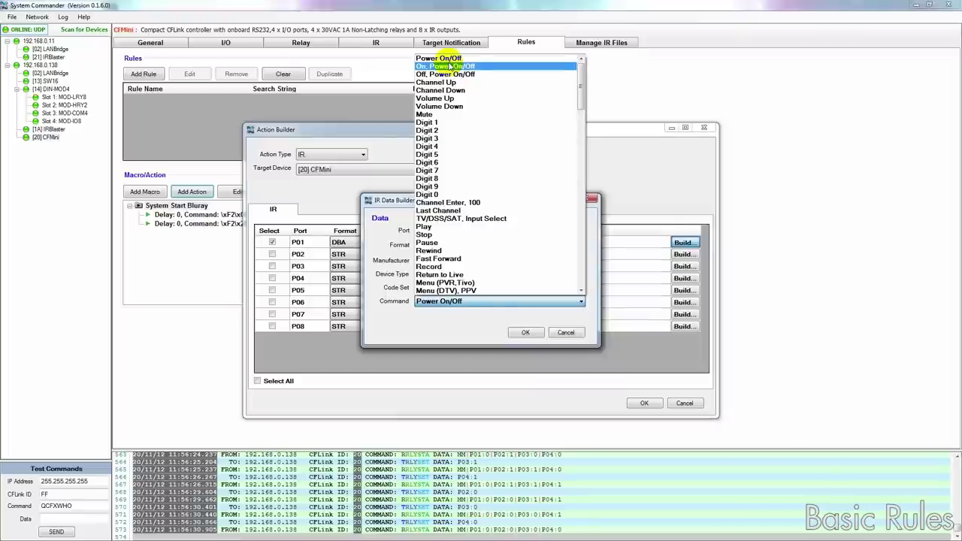
{"action": "left_click", "coordinate": [449, 66]}
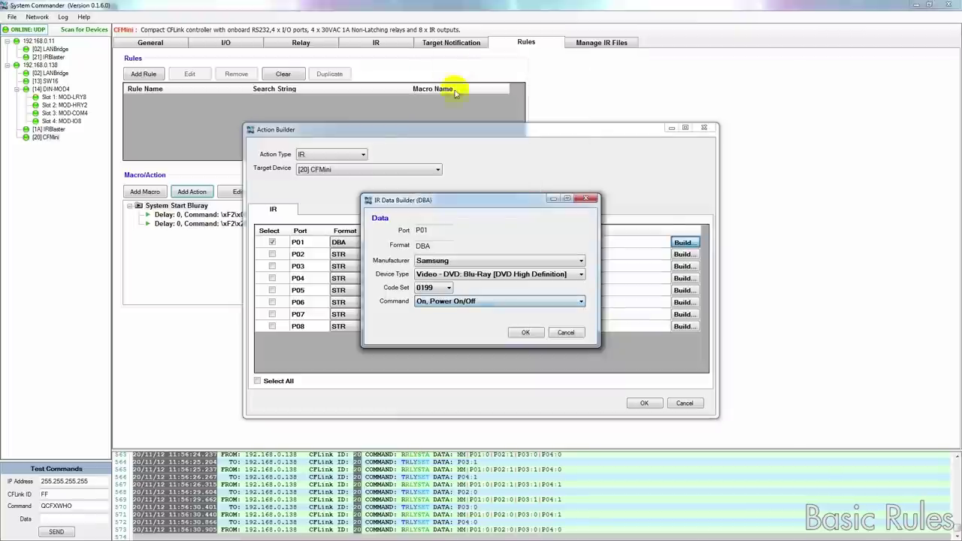
{"action": "left_click", "coordinate": [527, 332]}
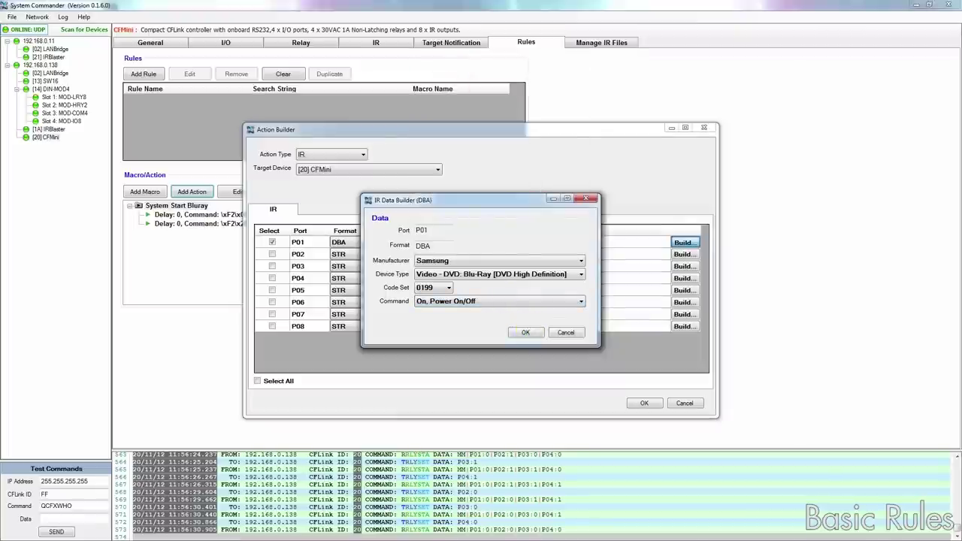
{"action": "left_click", "coordinate": [526, 332]}
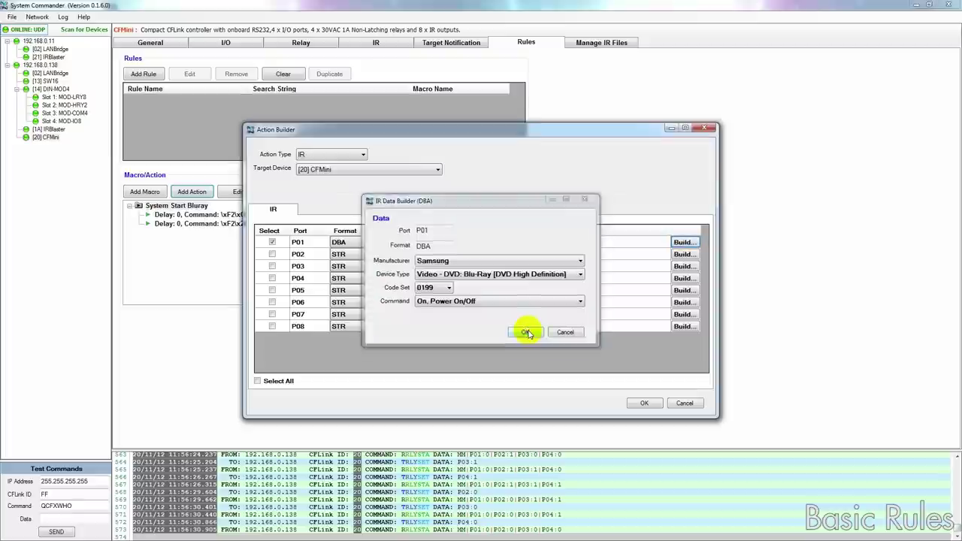
Accept the built IR command and add it to the System Start Bluray macro with a delay of 0 ms.
{"action": "left_click", "coordinate": [645, 403]}
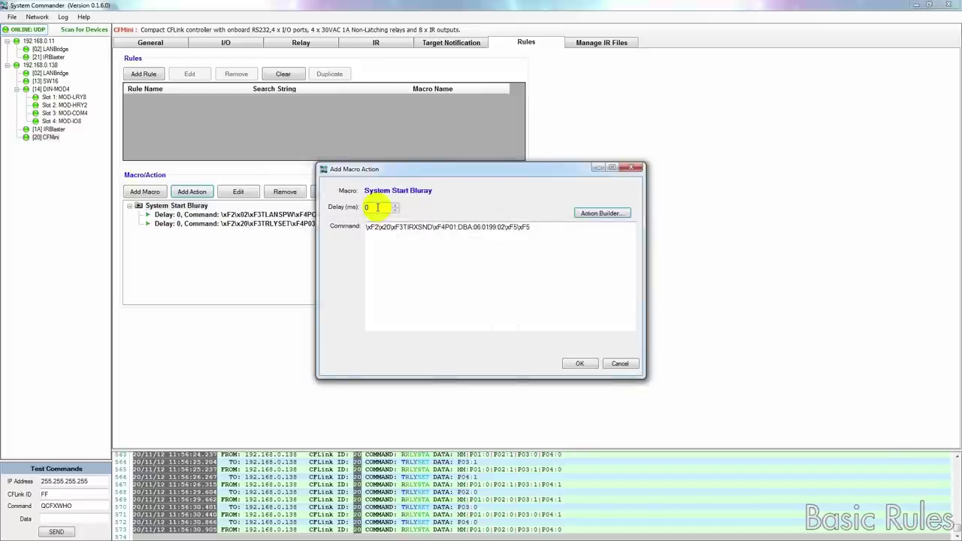
{"action": "left_click_drag", "start_coordinate": [362, 208], "coordinate": [385, 211]}
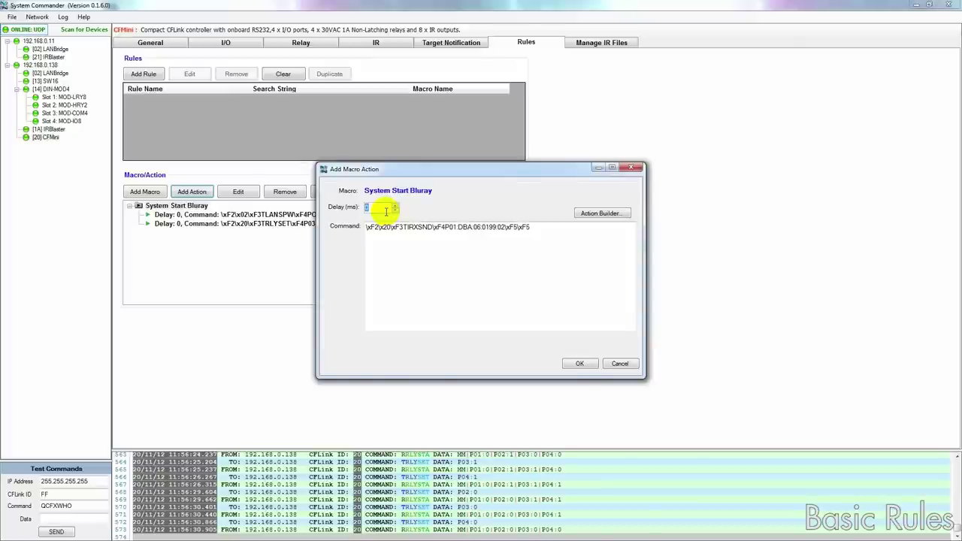
{"action": "left_click", "coordinate": [439, 254]}
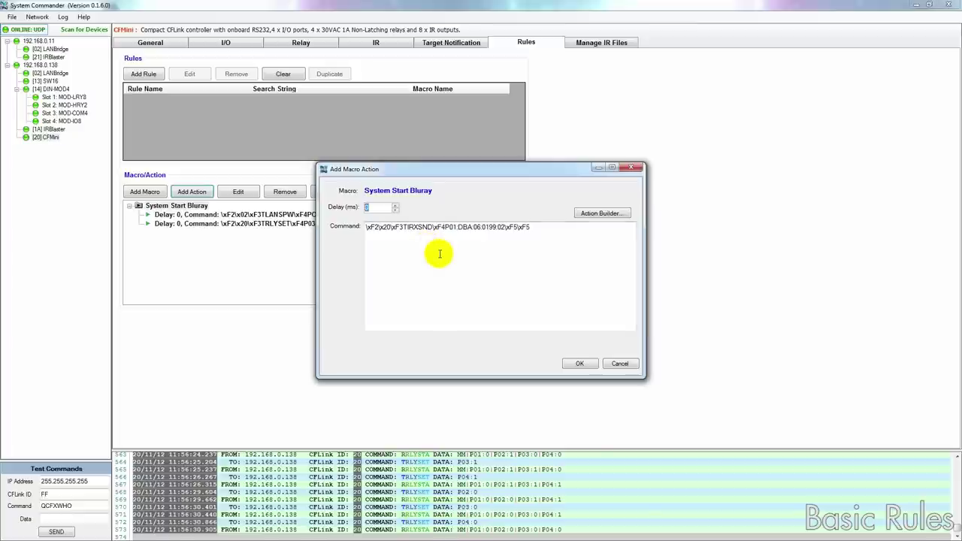
{"action": "left_click", "coordinate": [578, 365]}
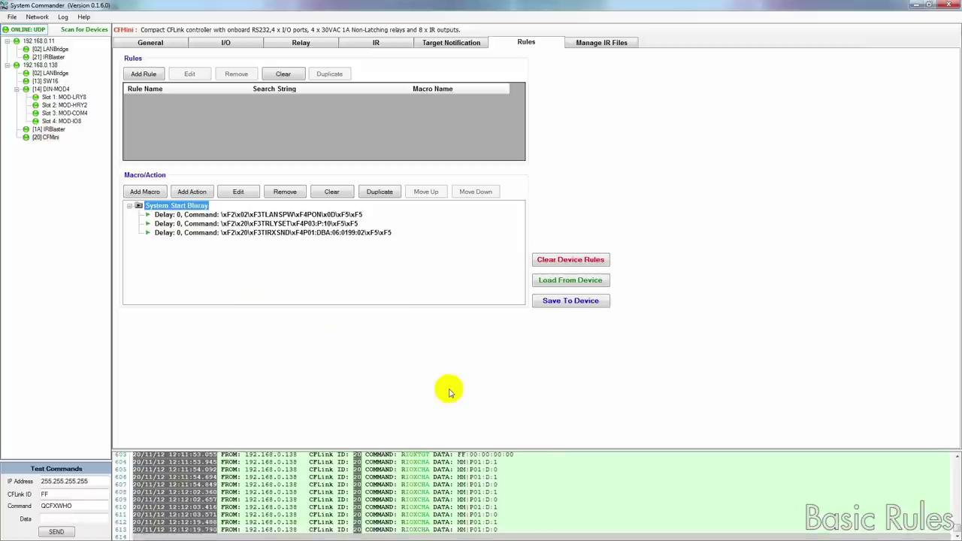
Clear the log and copy the CFLink command from the new RIOXCHA entry with data P01:D:1.
{"action": "right_click", "coordinate": [564, 481]}
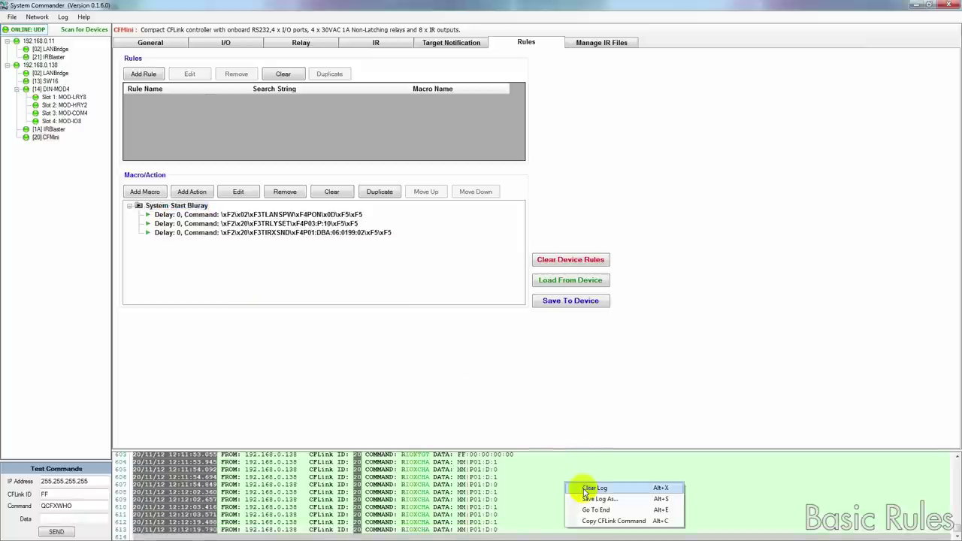
{"action": "left_click", "coordinate": [585, 489]}
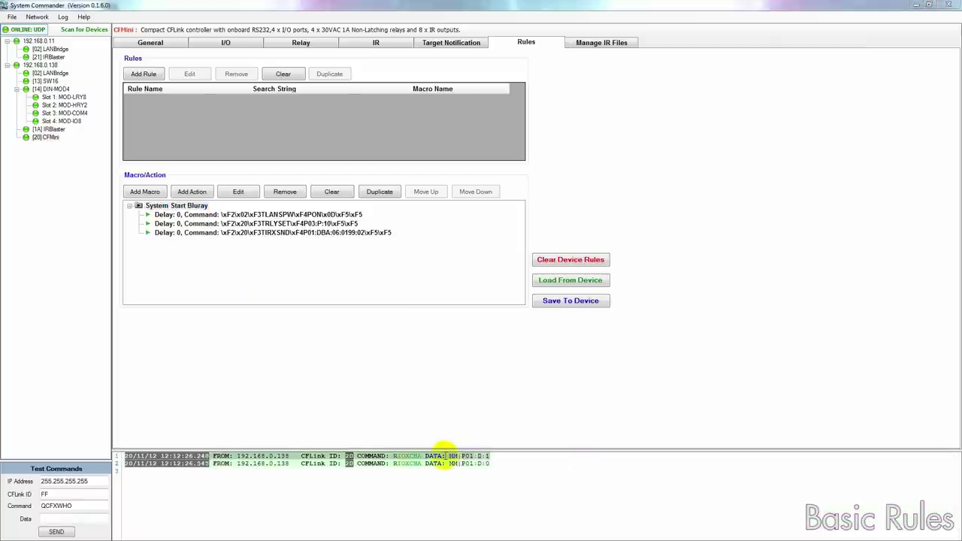
{"action": "right_click", "coordinate": [444, 457]}
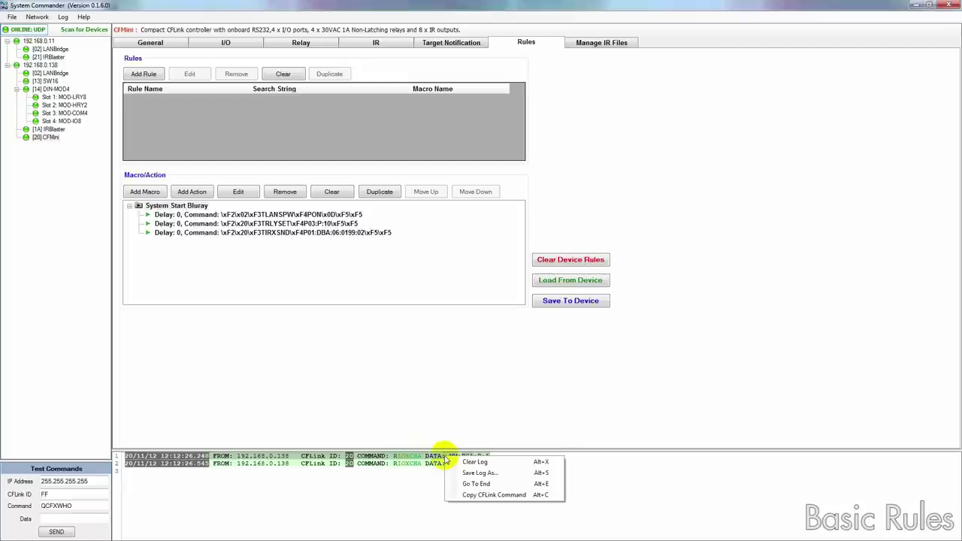
{"action": "left_click", "coordinate": [483, 495]}
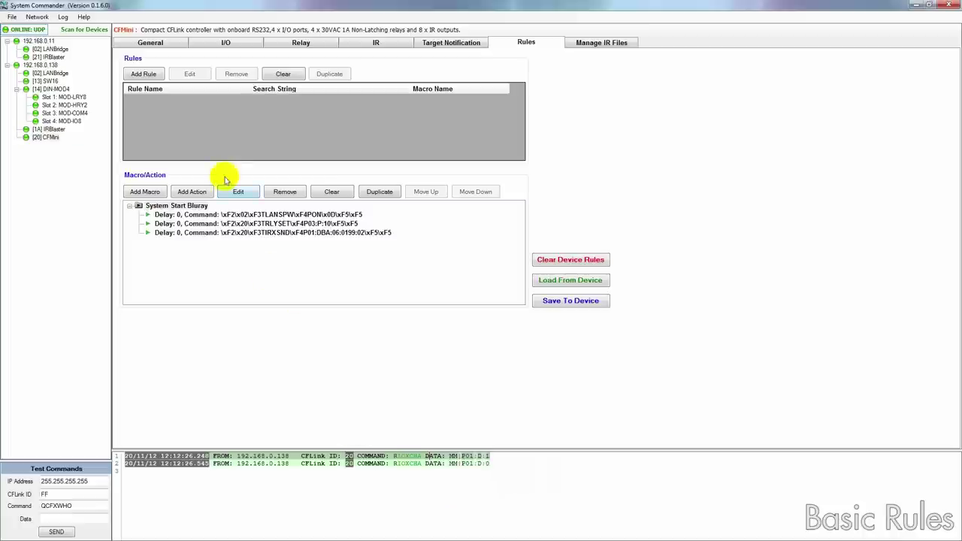
Add a rule named Wall Switch 1 with the copied CFLink command as its search string and System Start Bluray as its macro.
{"action": "left_click", "coordinate": [144, 74]}
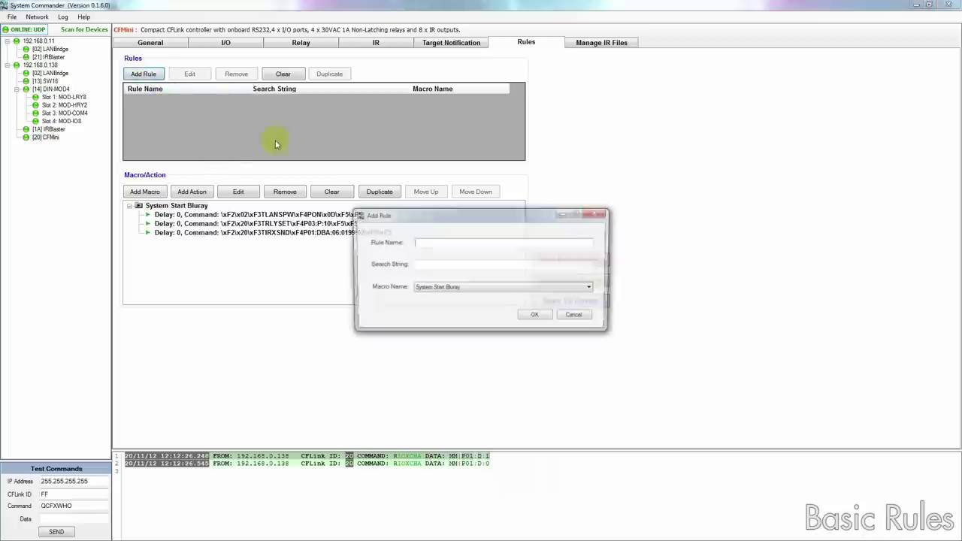
{"action": "left_click", "coordinate": [425, 240]}
{"action": "type", "text": "Wa"}
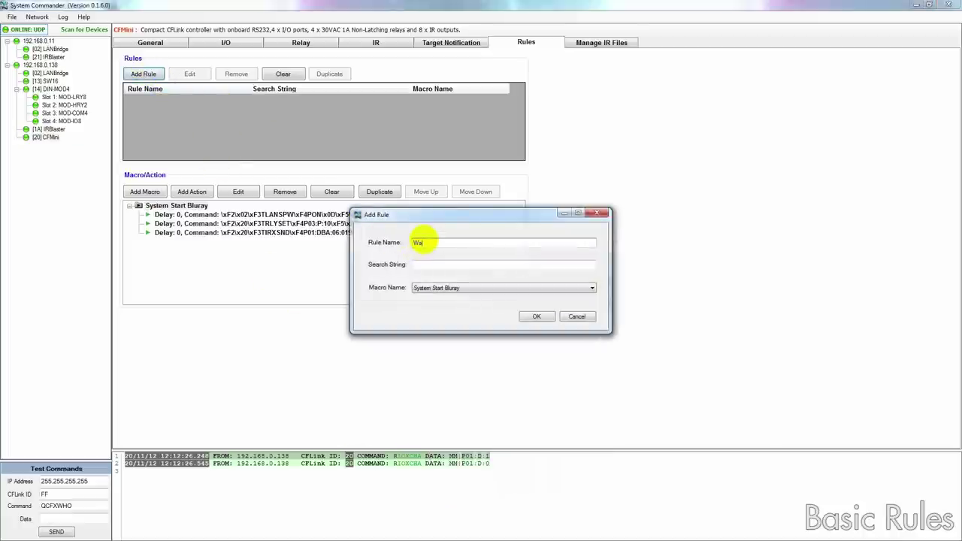
{"action": "type", "text": "ll Switch 1"}
{"action": "left_click", "coordinate": [429, 262]}
{"action": "right_click", "coordinate": [428, 262]}
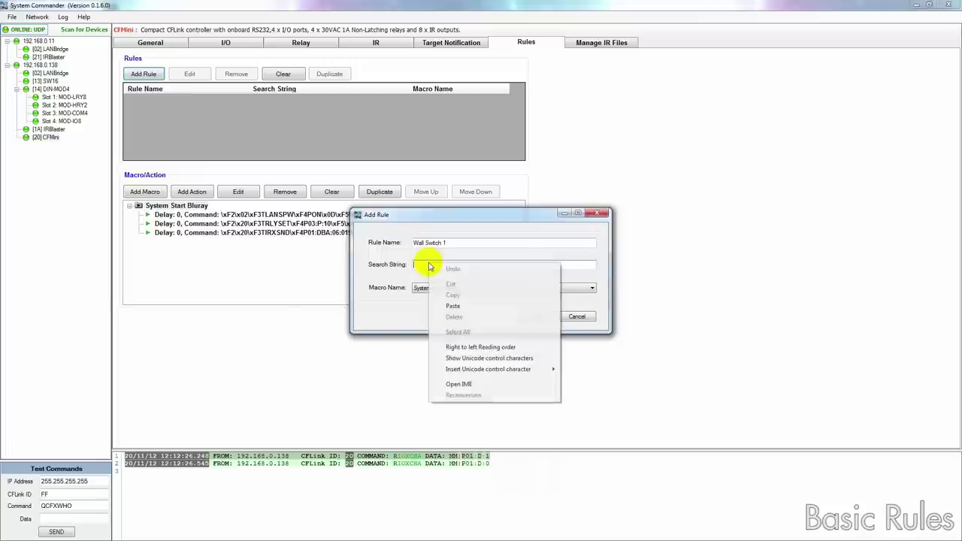
{"action": "left_click", "coordinate": [458, 306]}
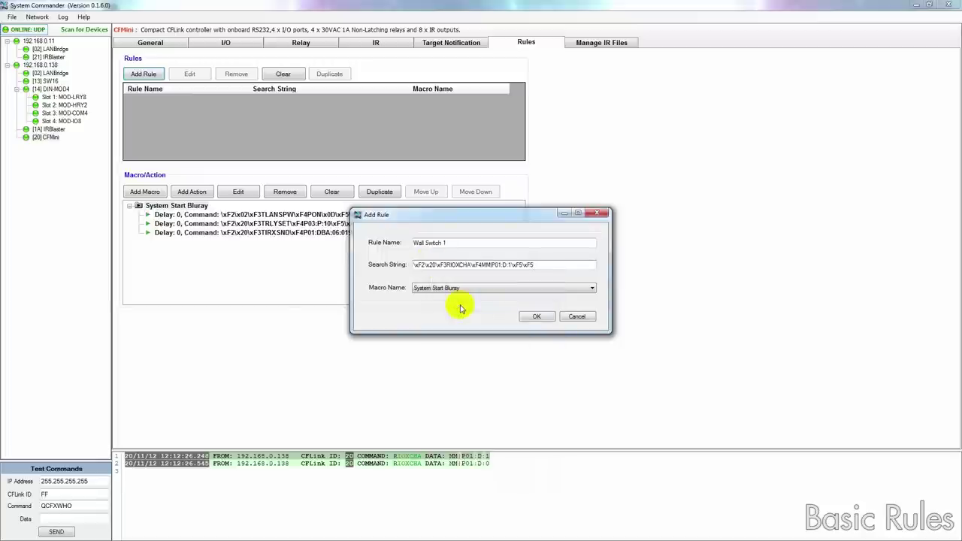
{"action": "left_click", "coordinate": [492, 291]}
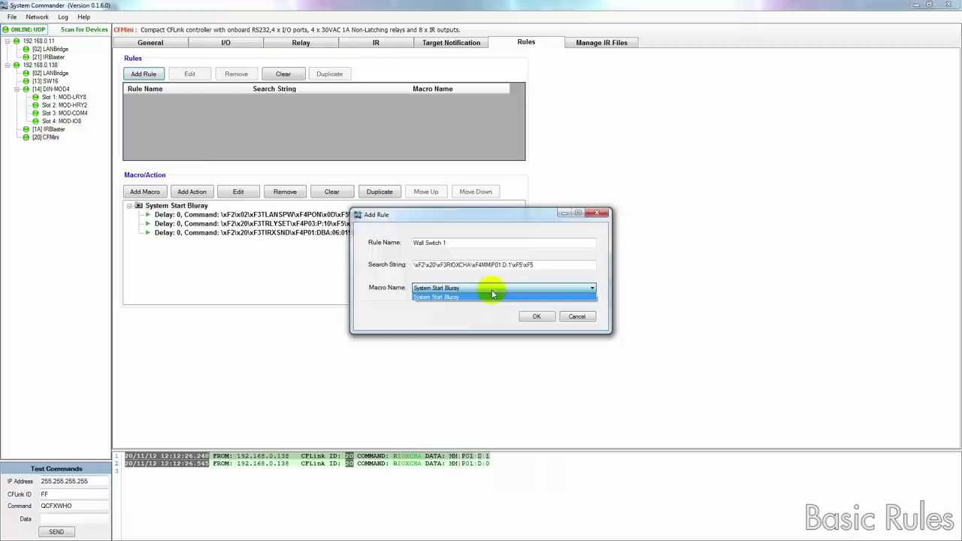
{"action": "left_click", "coordinate": [492, 297]}
{"action": "left_click", "coordinate": [536, 316]}
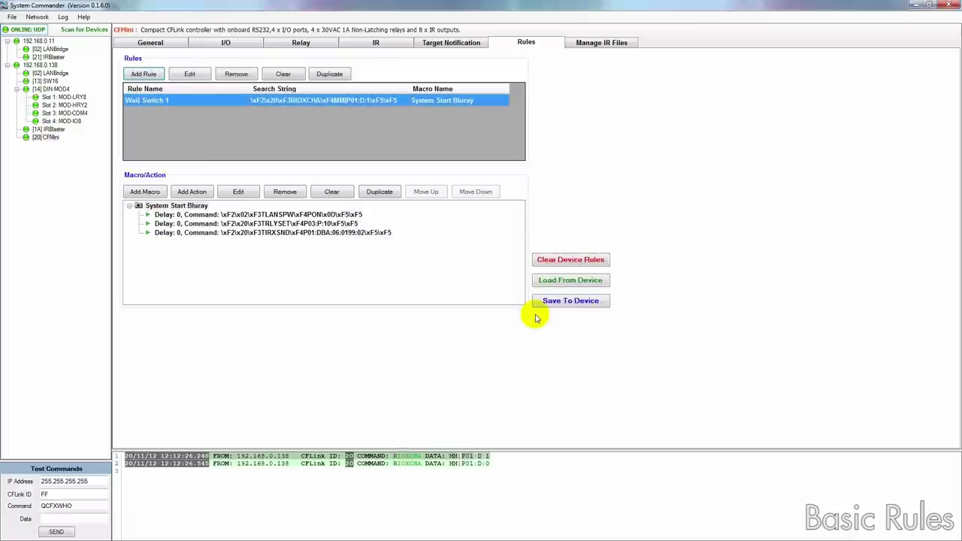
Save the rule and macro to the CFMini, and load them back from the device to view the macro's actions.
{"action": "left_click", "coordinate": [601, 302]}
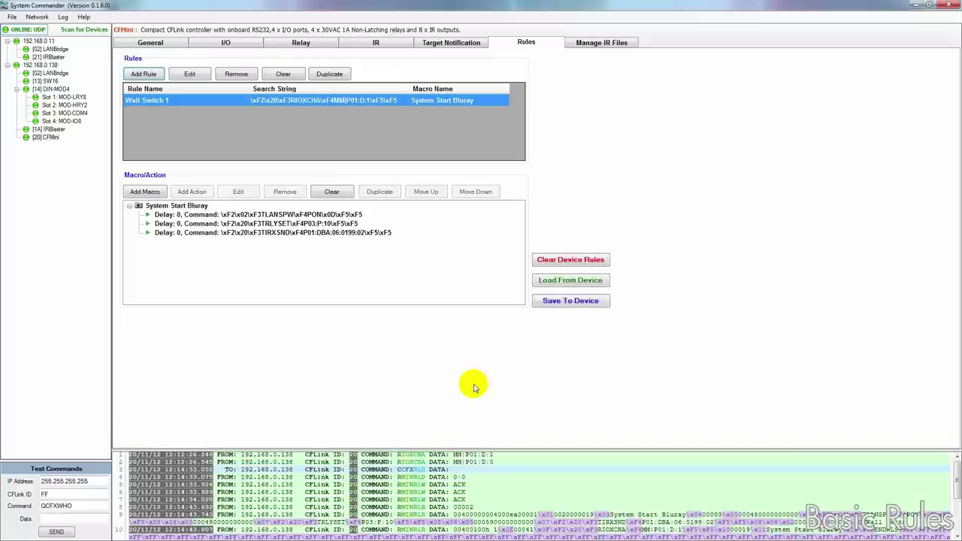
{"action": "left_click", "coordinate": [558, 283]}
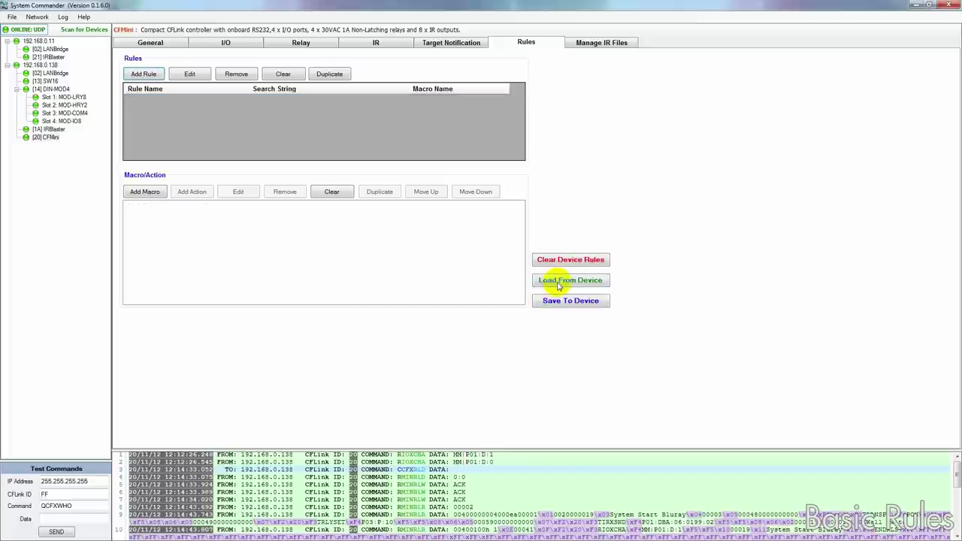
{"action": "left_click", "coordinate": [129, 207]}
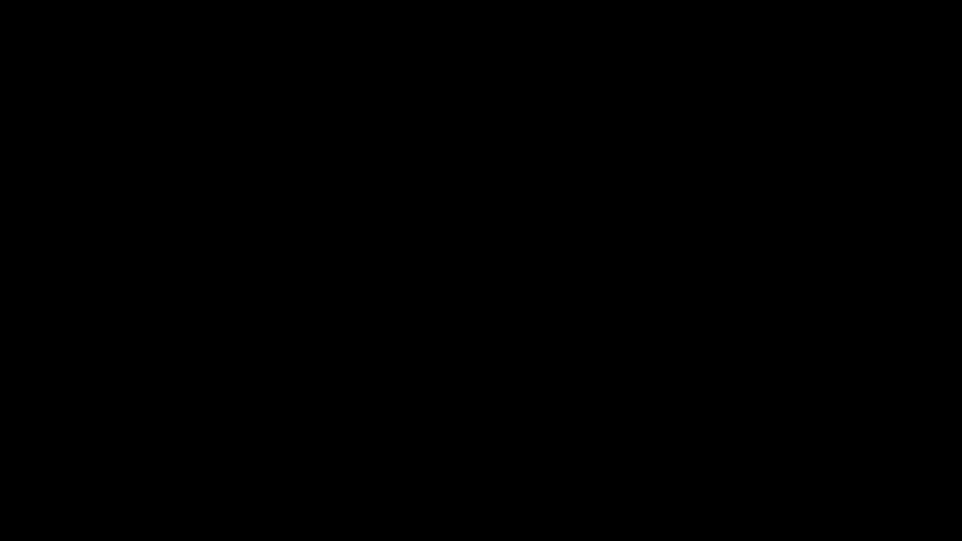